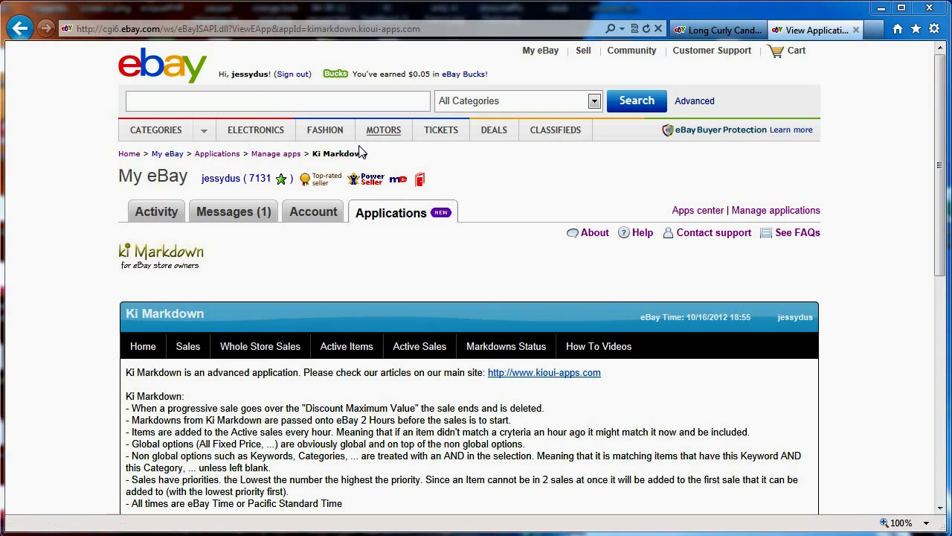
Open the seller's eBay store in a new tab and go to its store management page.
right_click(421, 181)
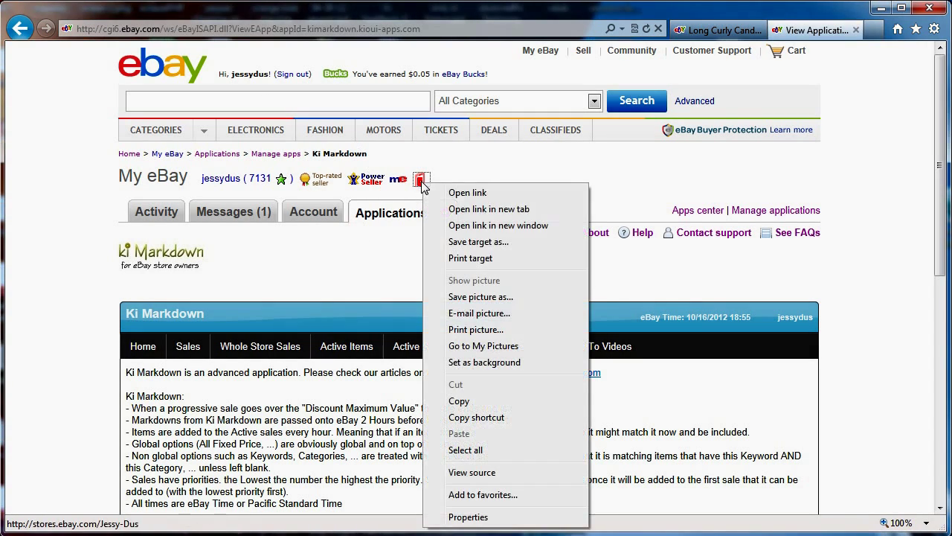
left_click(458, 211)
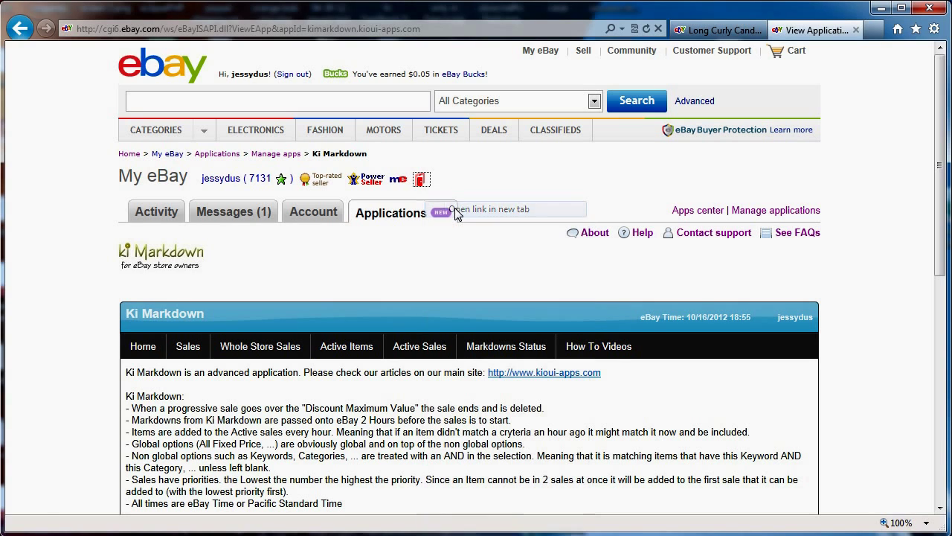
left_click(824, 33)
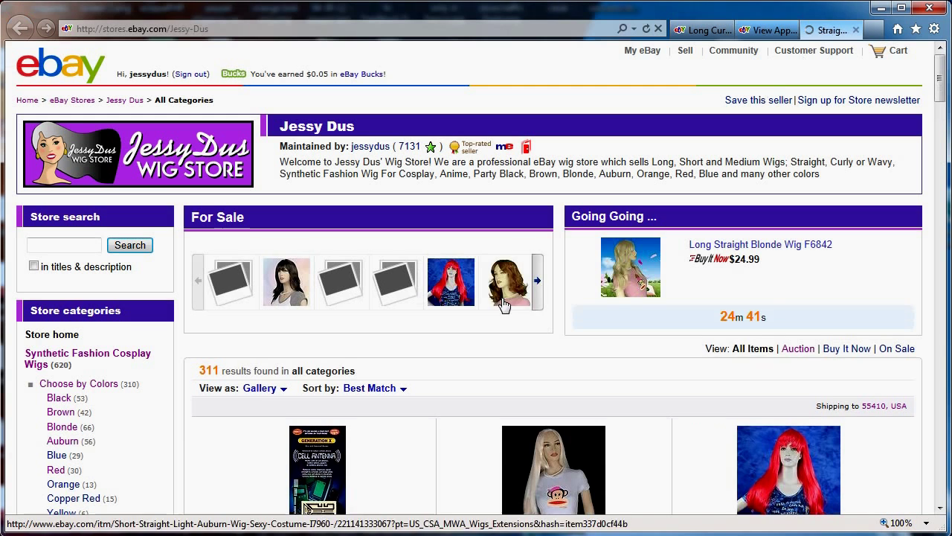
scroll(644, 299, "down", 1)
scroll(644, 299, "down", 20)
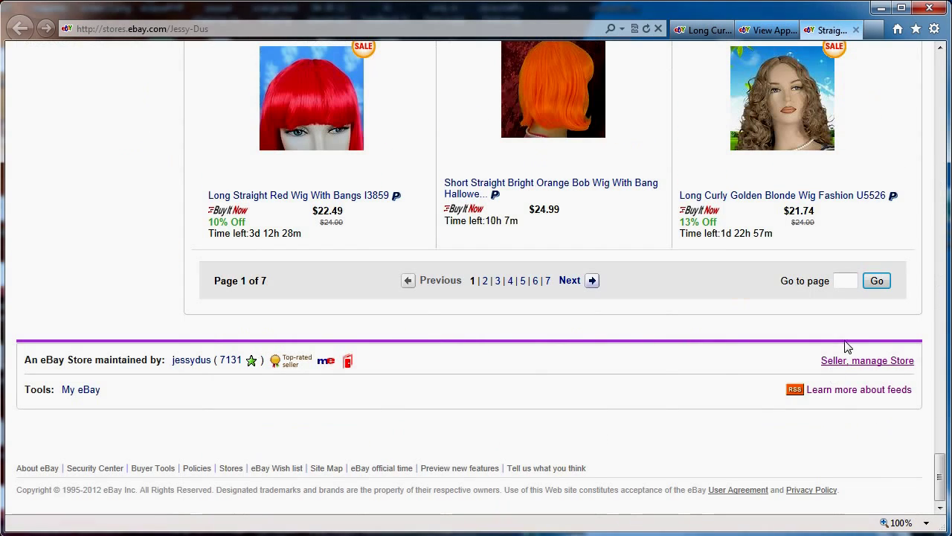
left_click(874, 365)
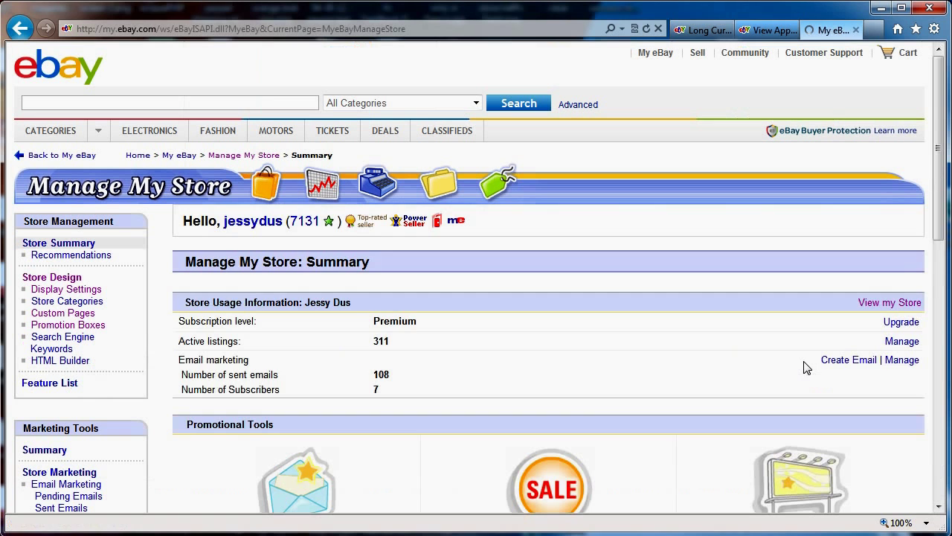
Open Markdown Manager from the store's promotional tools and review the list of sales.
scroll(505, 298, "down", 3)
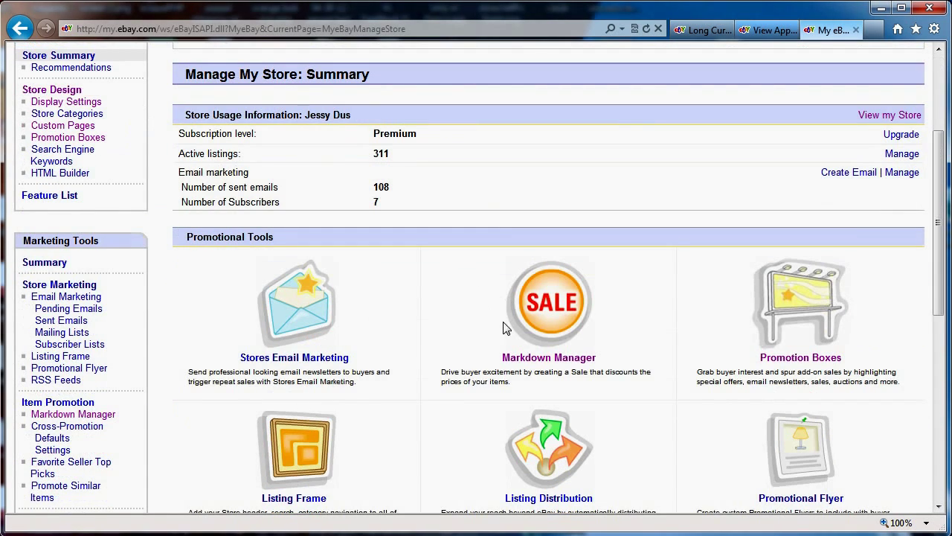
left_click(552, 311)
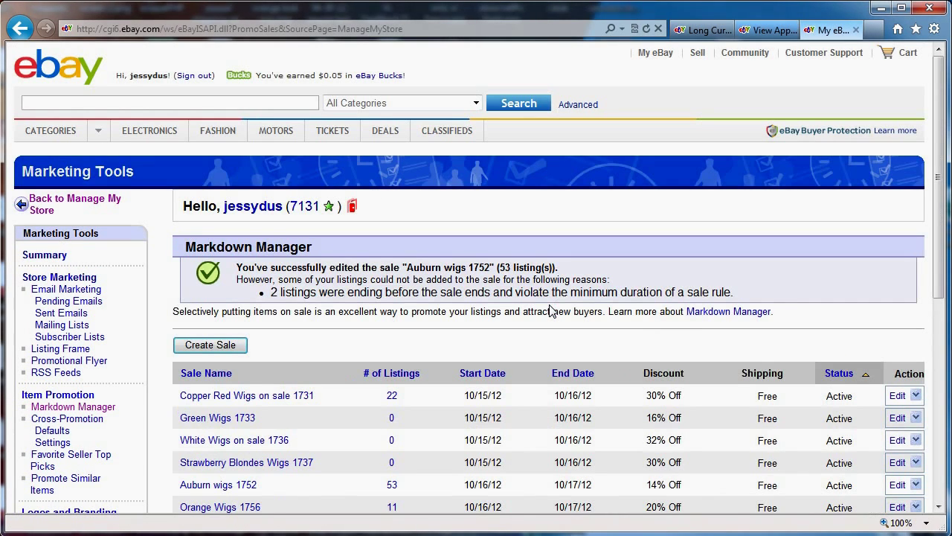
scroll(552, 311, "down", 1)
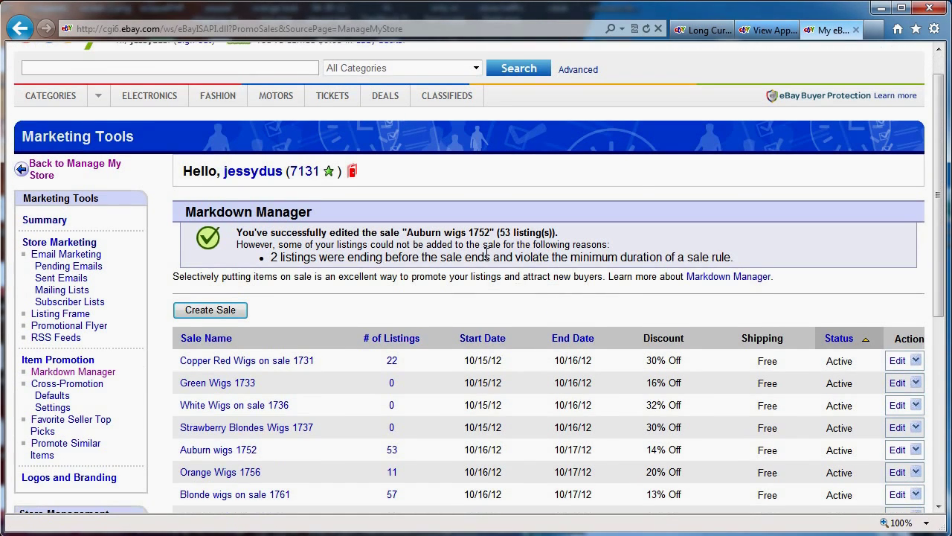
scroll(479, 262, "down", 2)
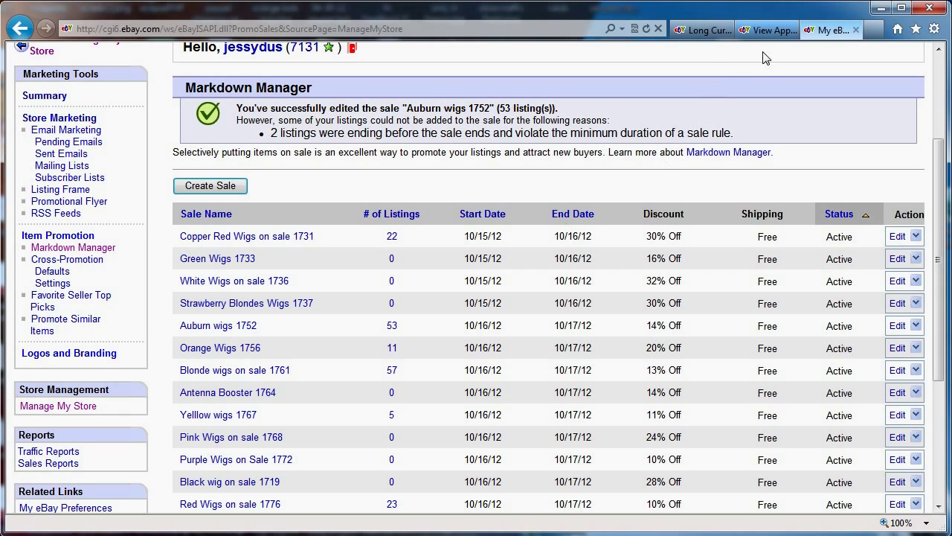
Return to the Ki Markdown app, list its sales, and open the "Red Wigs on sale" record for editing.
left_click(763, 30)
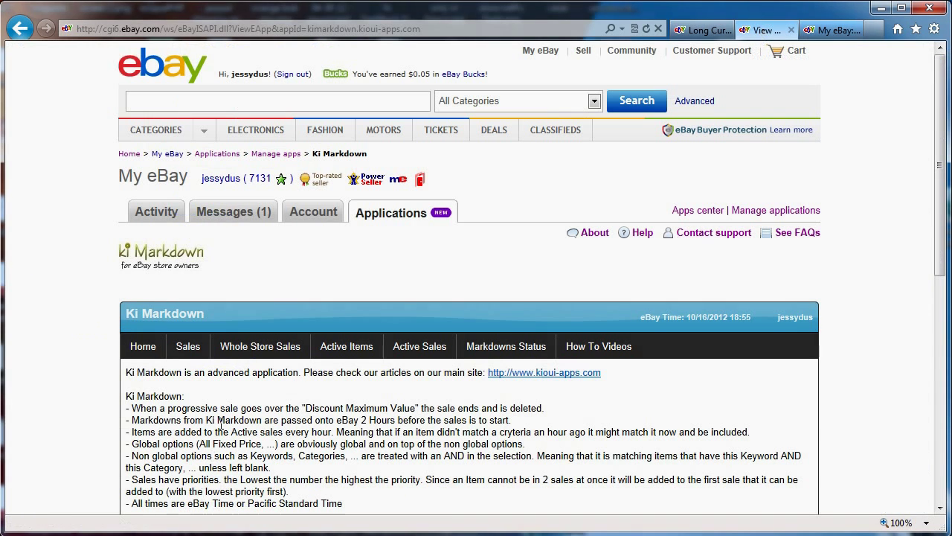
scroll(227, 405, "down", 3)
scroll(227, 405, "down", 1)
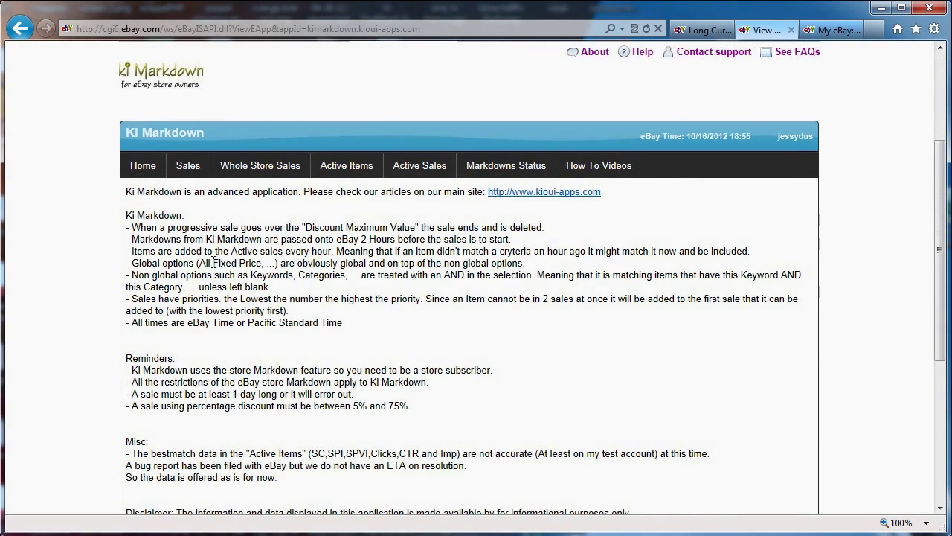
left_click(189, 166)
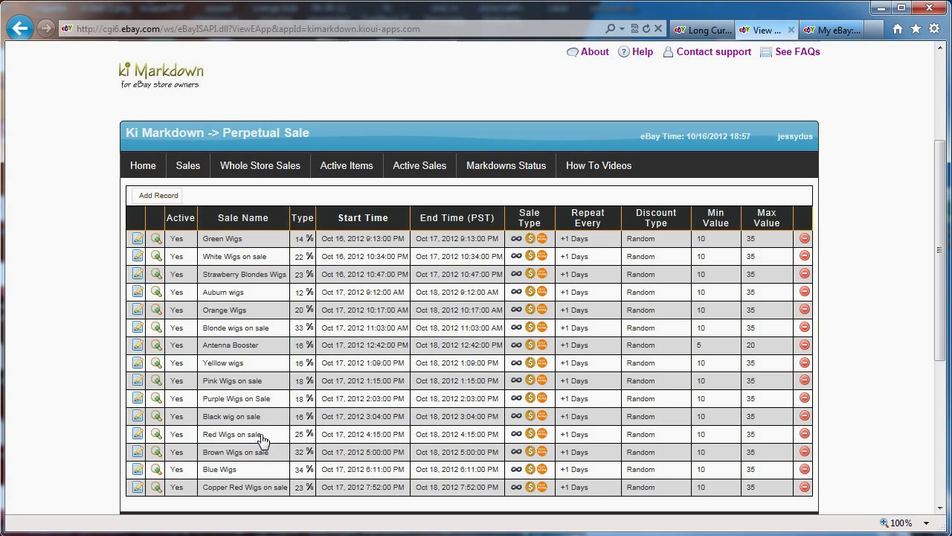
left_click_drag(262, 439, 203, 434)
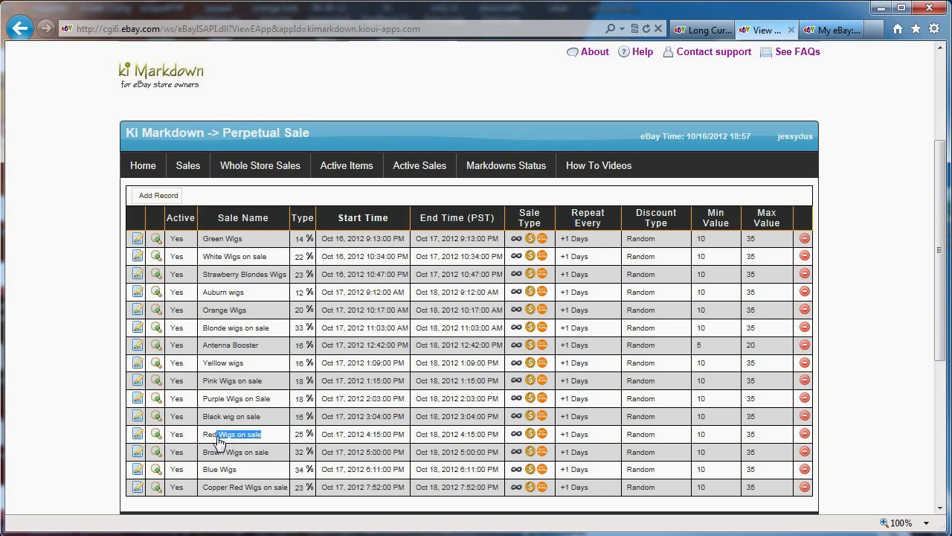
left_click(138, 435)
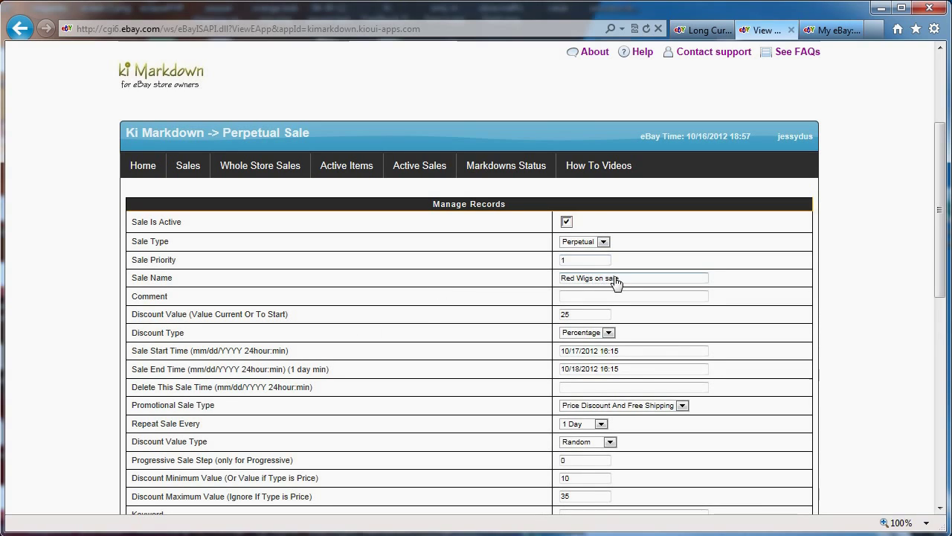
Examine the red wigs sale's discount value, start time, and minimum and maximum discount settings.
left_click(584, 316)
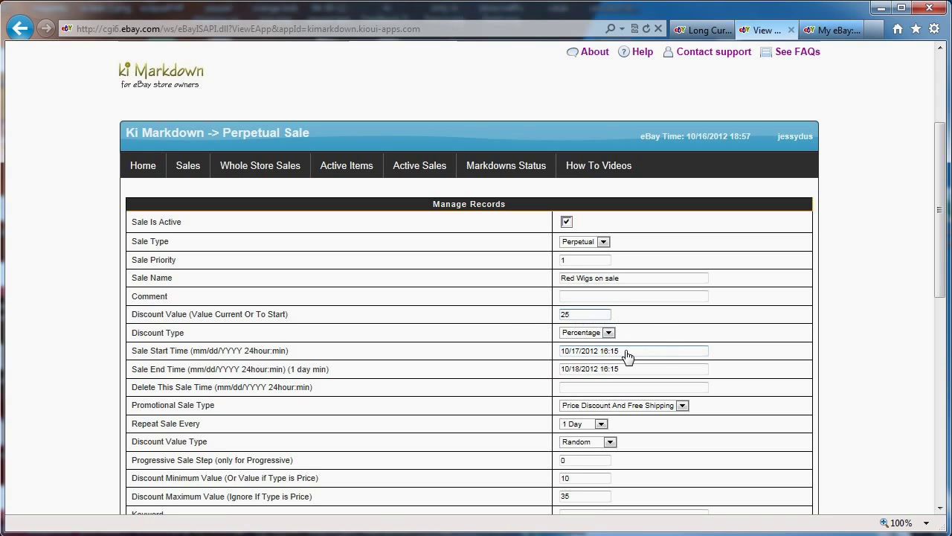
left_click_drag(627, 357, 521, 378)
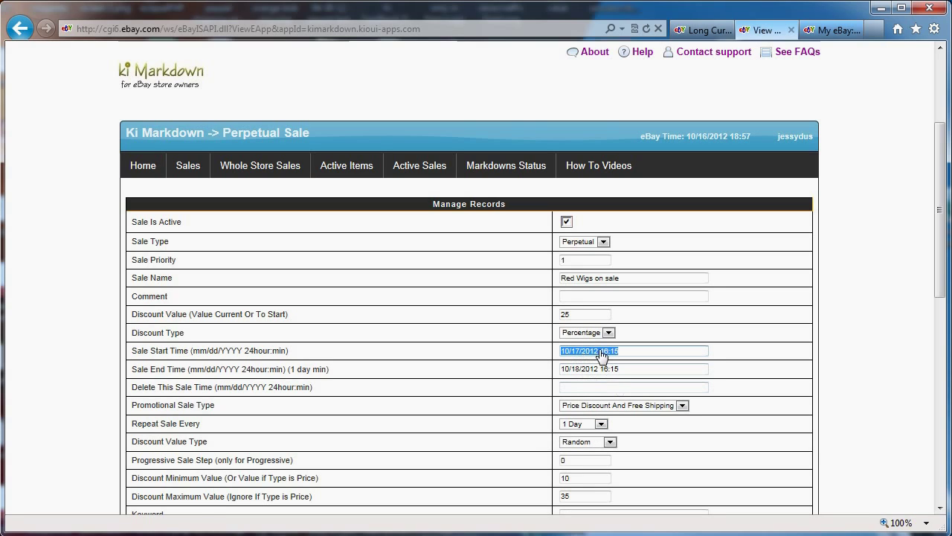
left_click(586, 482)
double_click(587, 497)
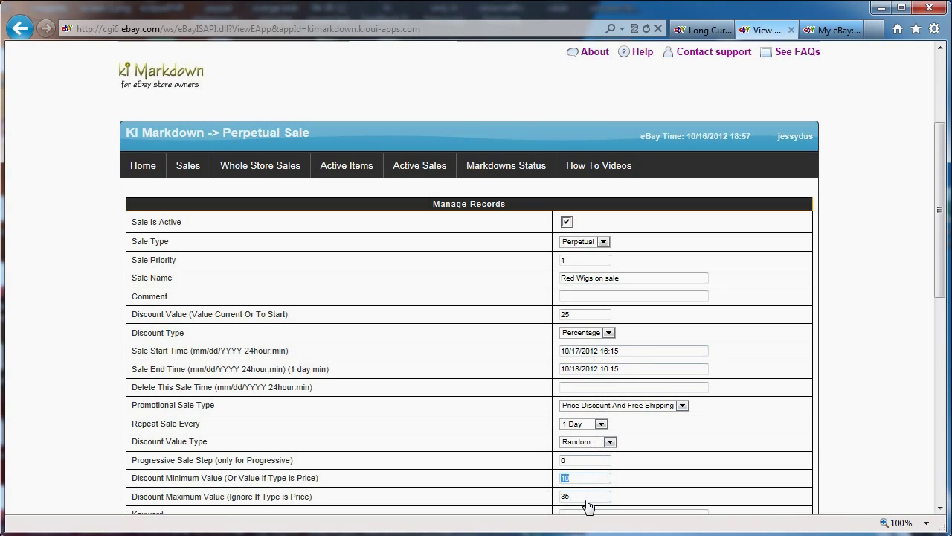
left_click(568, 316)
left_click_drag(568, 317, 648, 314)
Check the red wigs sale's store category and no-sales-in-last-days filter, and close the record without saving.
scroll(657, 335, "down", 3)
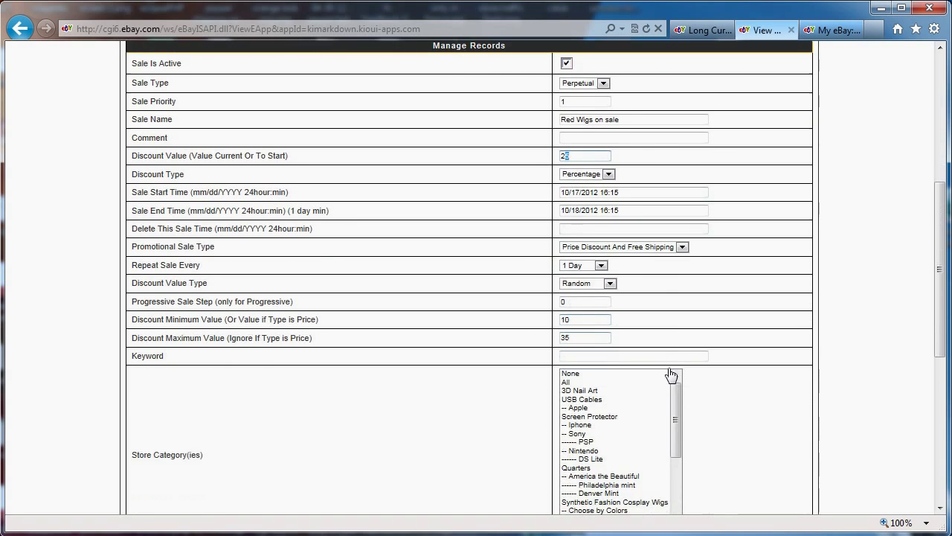
scroll(750, 386, "down", 1)
left_click_drag(680, 238, 682, 282)
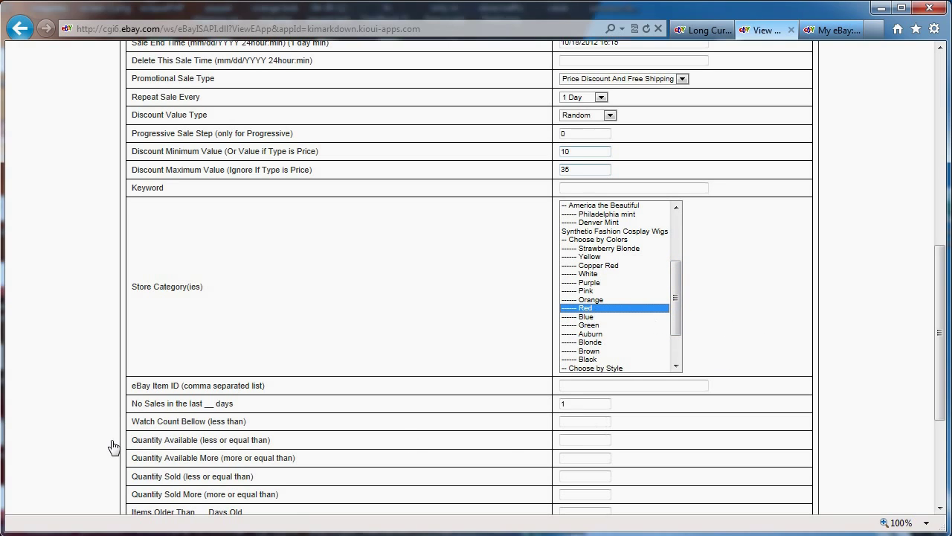
left_click_drag(581, 408, 545, 409)
scroll(740, 403, "down", 3)
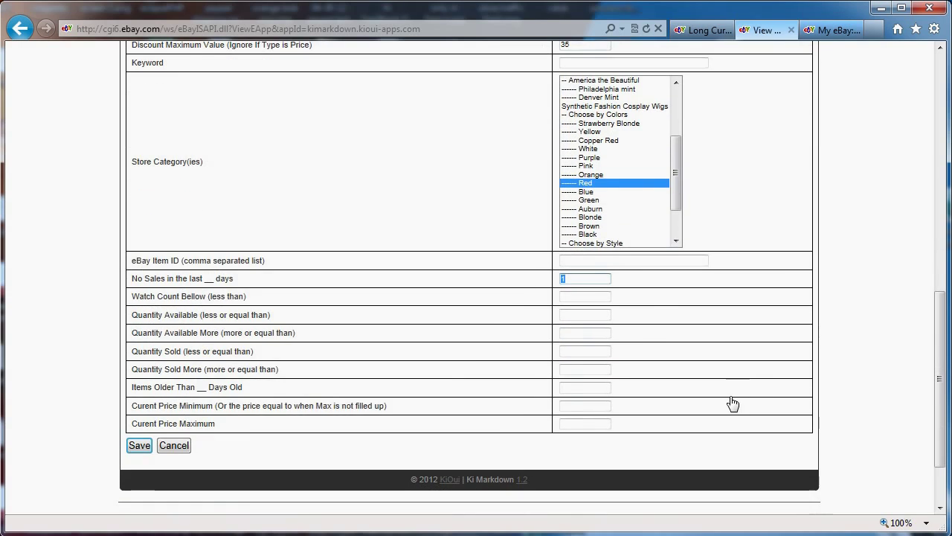
left_click(179, 450)
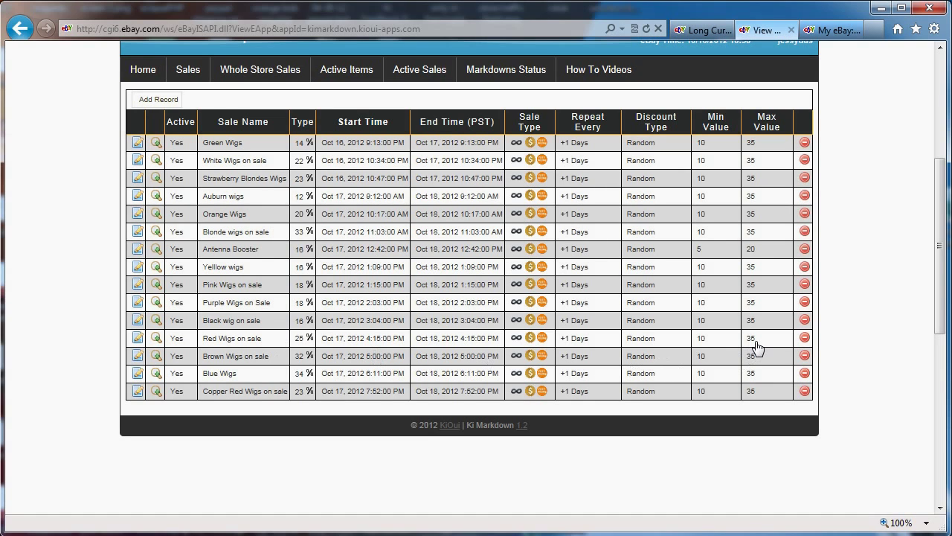
scroll(744, 350, "up", 3)
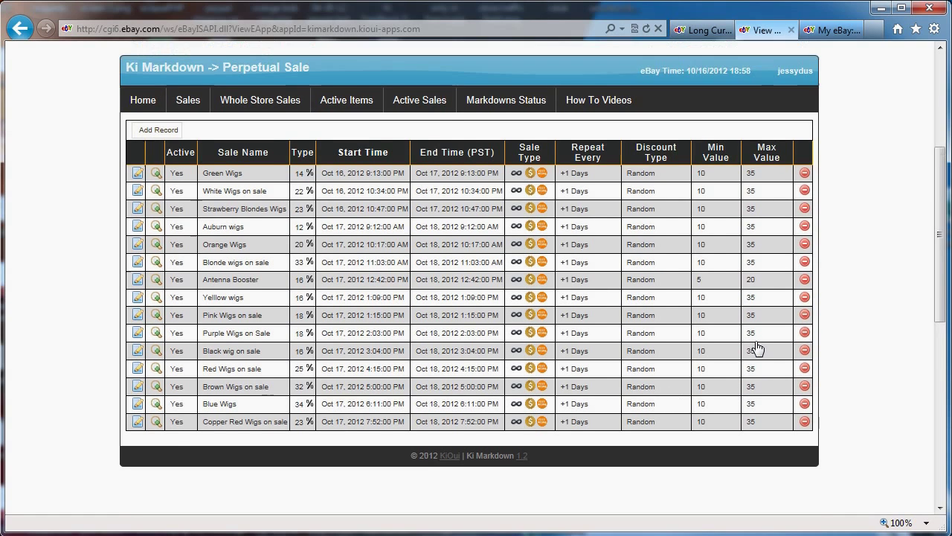
Switch to the "Long Curly Candy Apple Red Wig With Bangs" listing and check its remaining time.
left_click(712, 36)
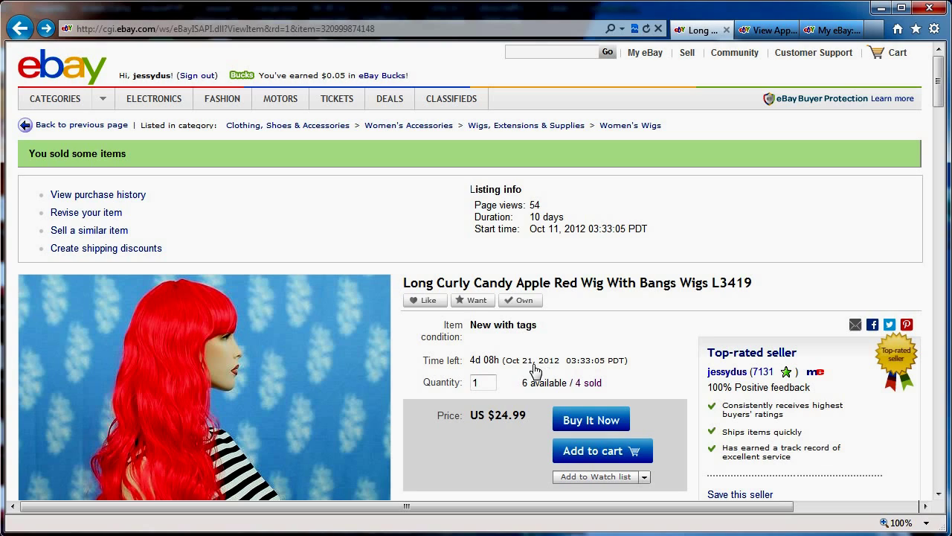
left_click_drag(500, 363, 467, 367)
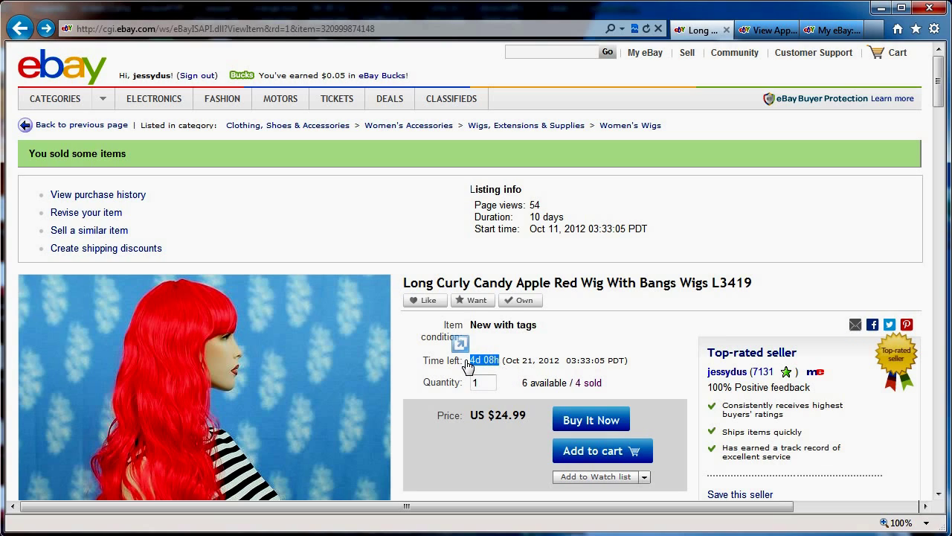
scroll(627, 372, "down", 3)
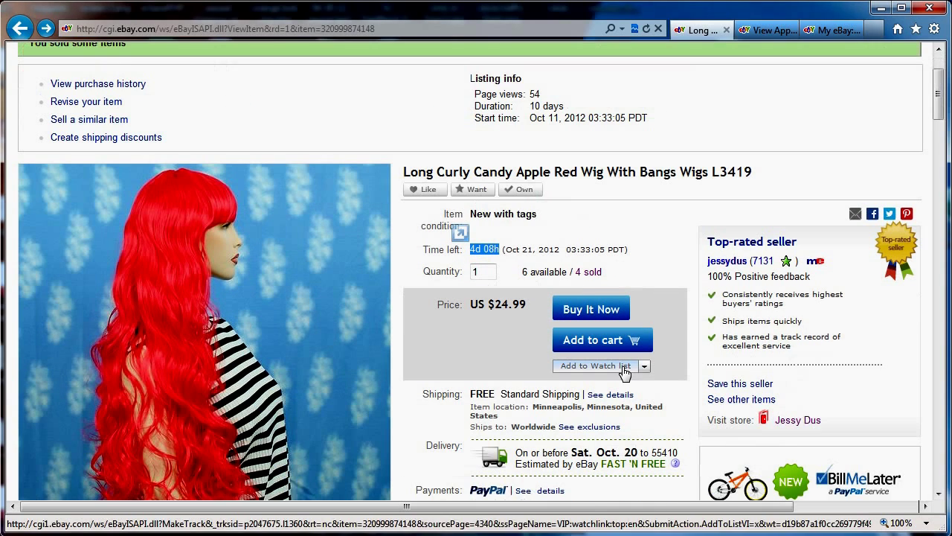
Open the red wig listing's purchase history and check the price of its earliest sale.
left_click(587, 272)
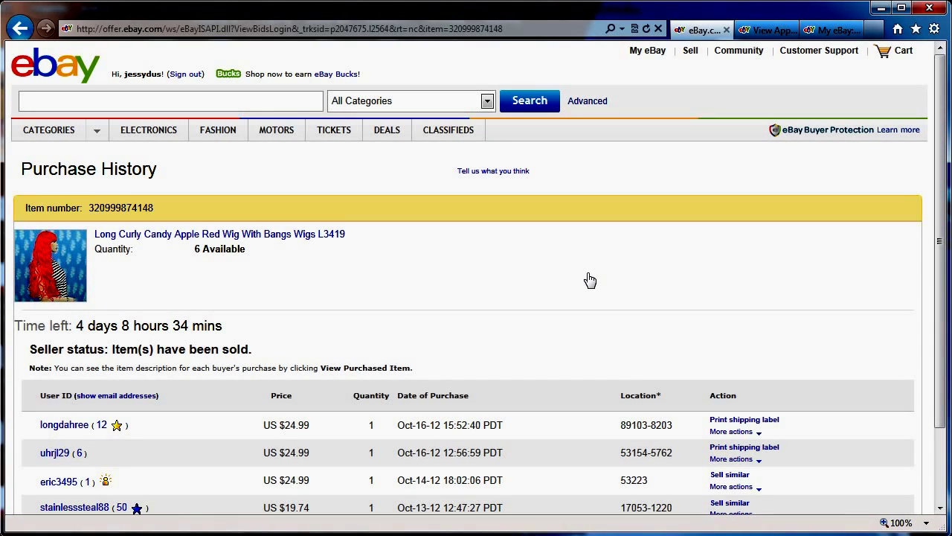
scroll(590, 280, "down", 2)
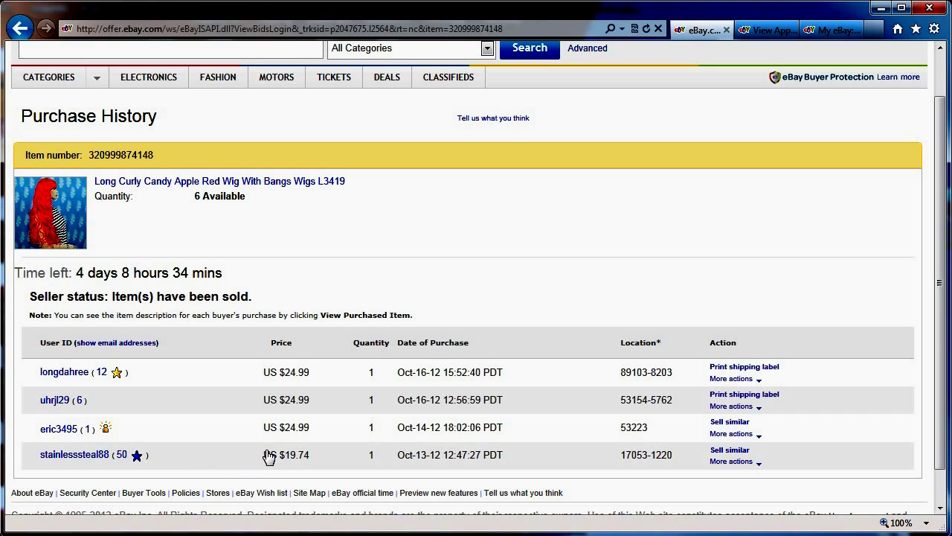
left_click_drag(270, 456, 311, 463)
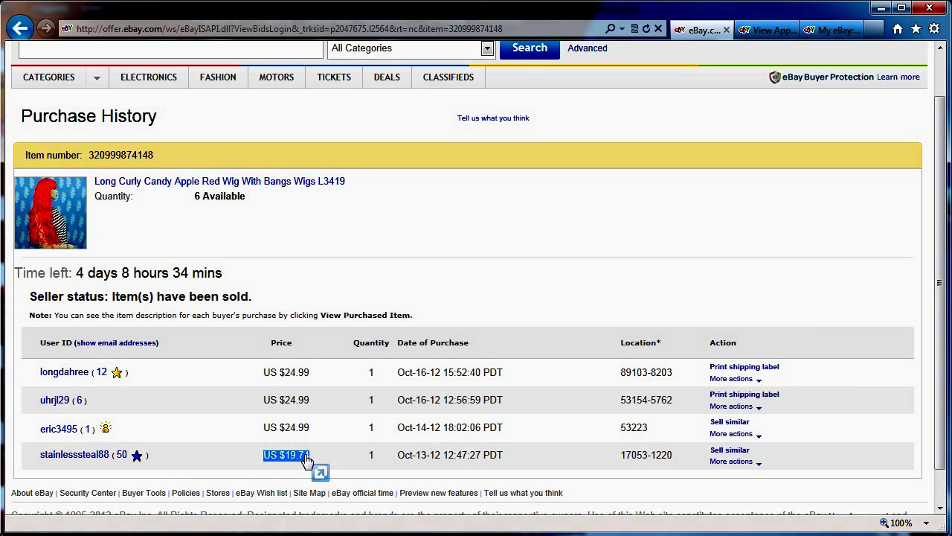
Go back to the red wig listing and check its current price.
key("alt+Left")
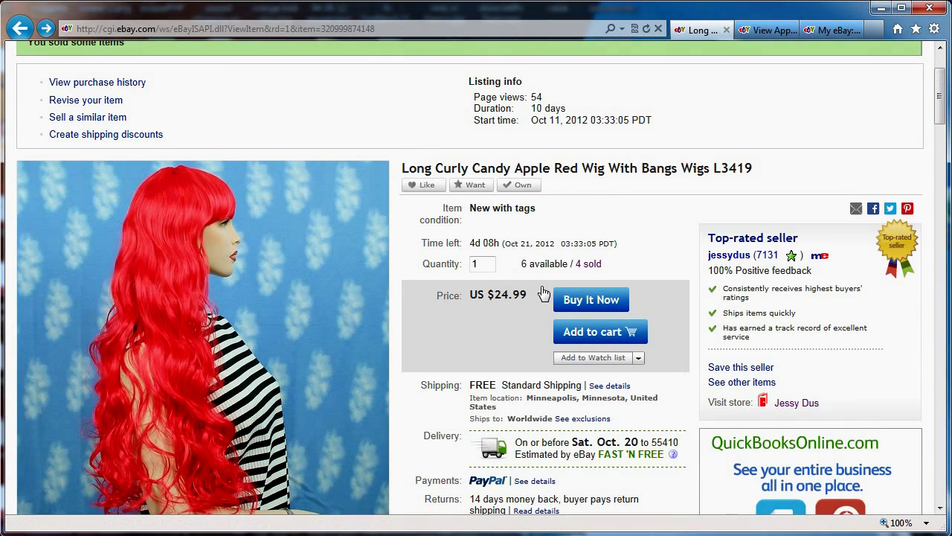
scroll(538, 290, "down", 3)
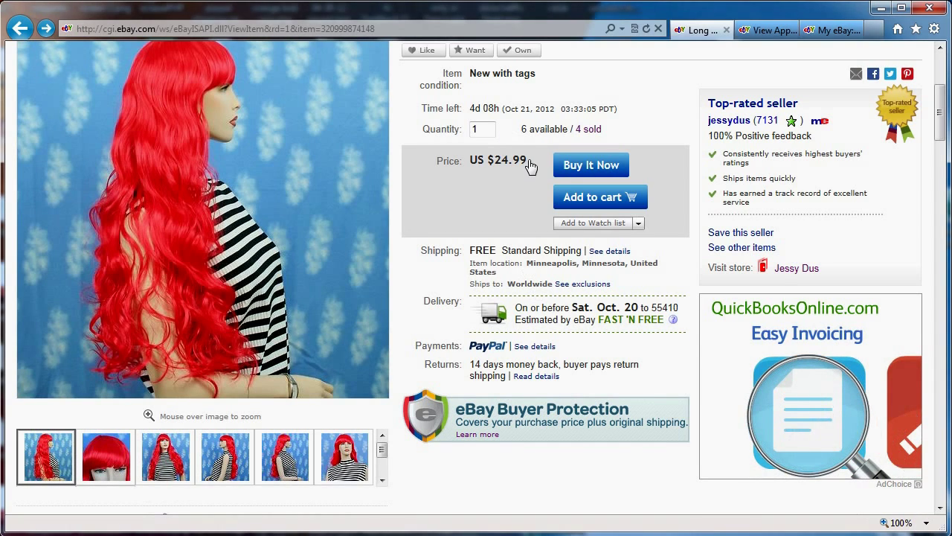
left_click_drag(529, 163, 464, 166)
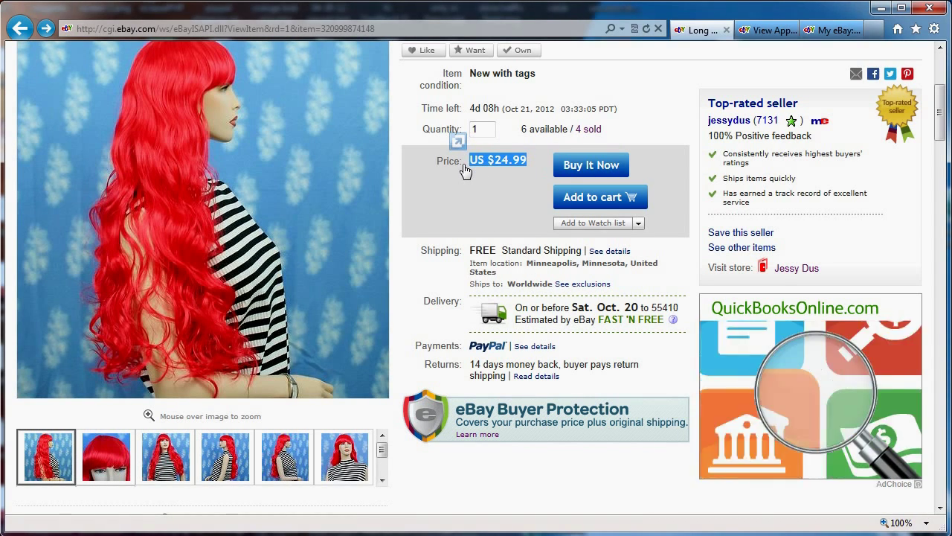
Reopen the red wig's purchase history and highlight the earliest purchase's price, quantity and date.
left_click(594, 130)
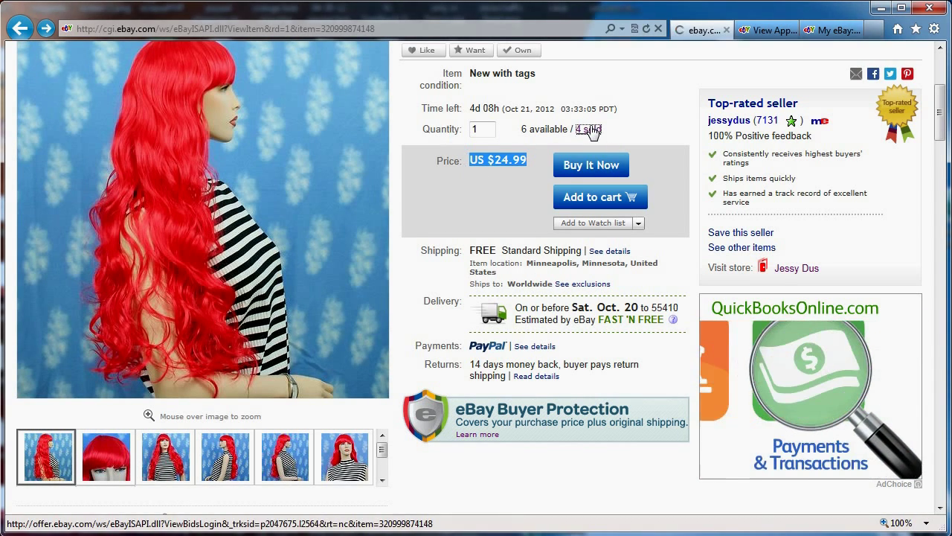
scroll(363, 472, "down", 1)
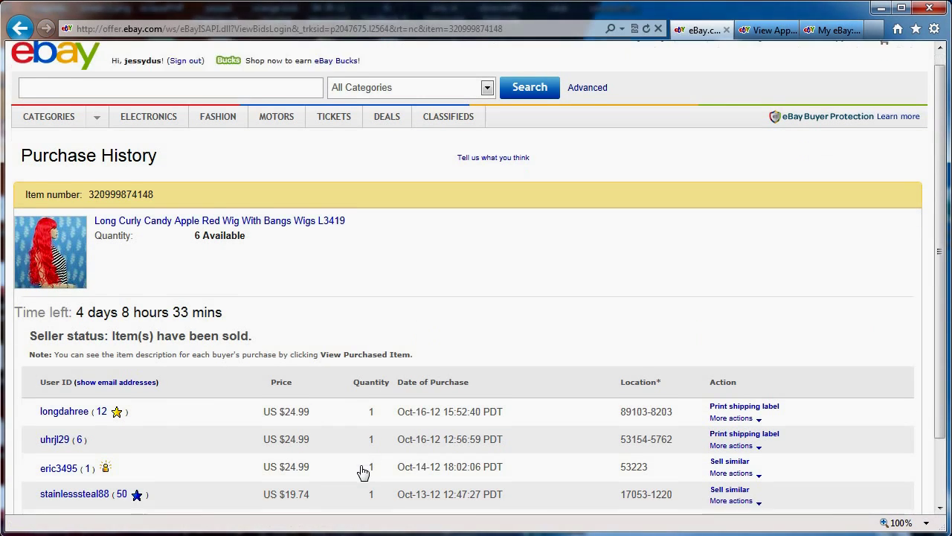
double_click(305, 455)
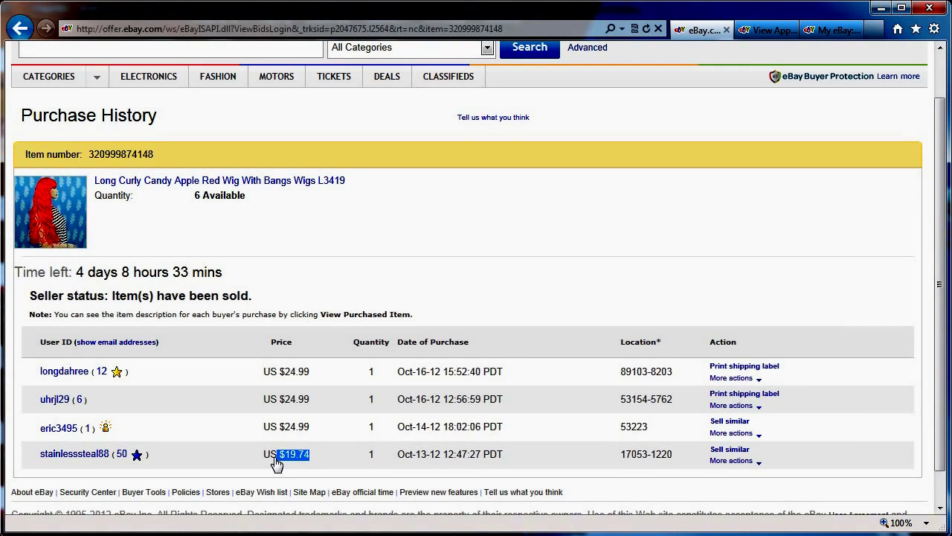
left_click_drag(275, 463, 269, 459)
left_click(309, 460)
left_click_drag(495, 458, 244, 452)
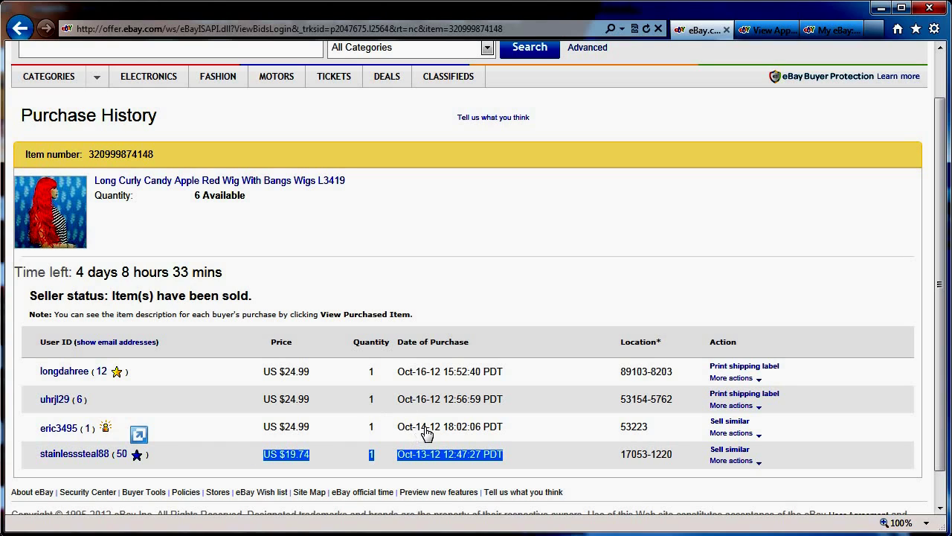
Highlight the prices and dates of the three more recent purchases and compare them with the earliest one.
left_click_drag(427, 432, 293, 430)
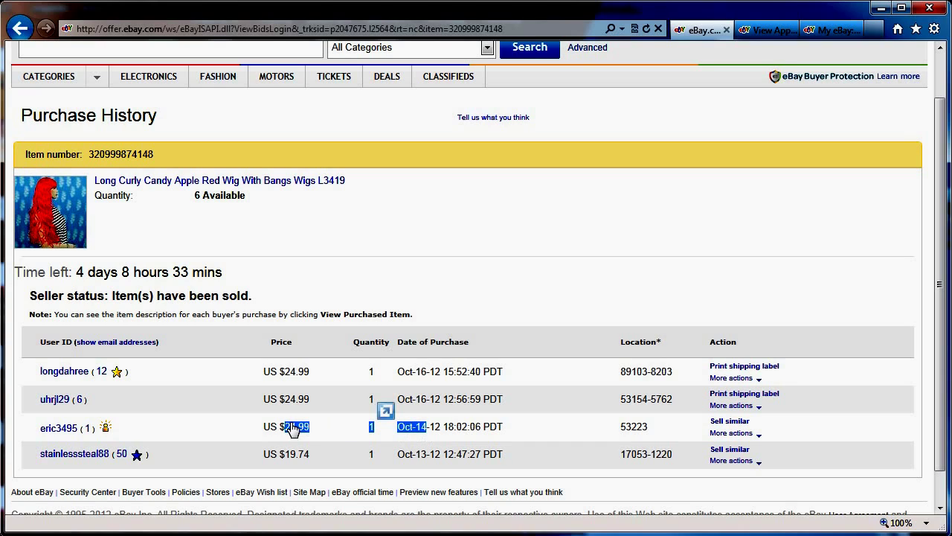
double_click(434, 401)
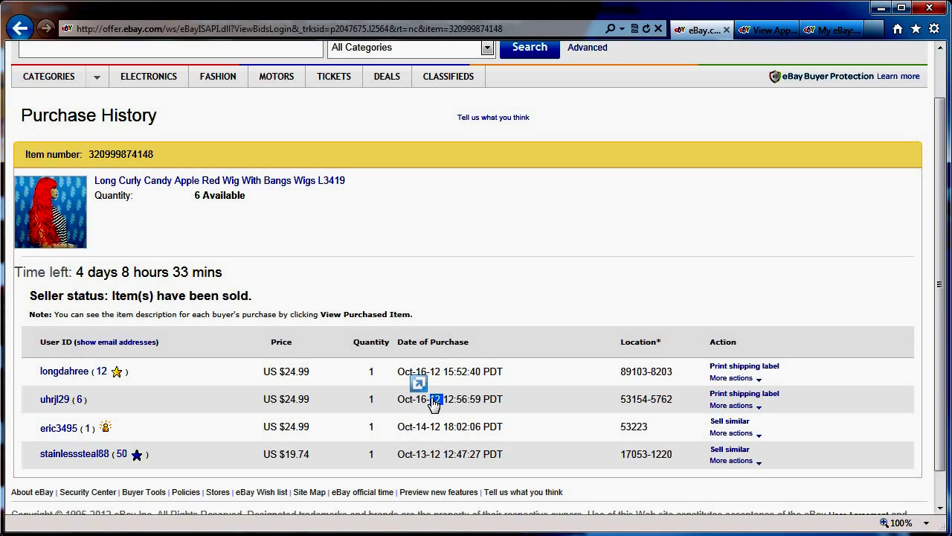
left_click_drag(423, 403, 296, 379)
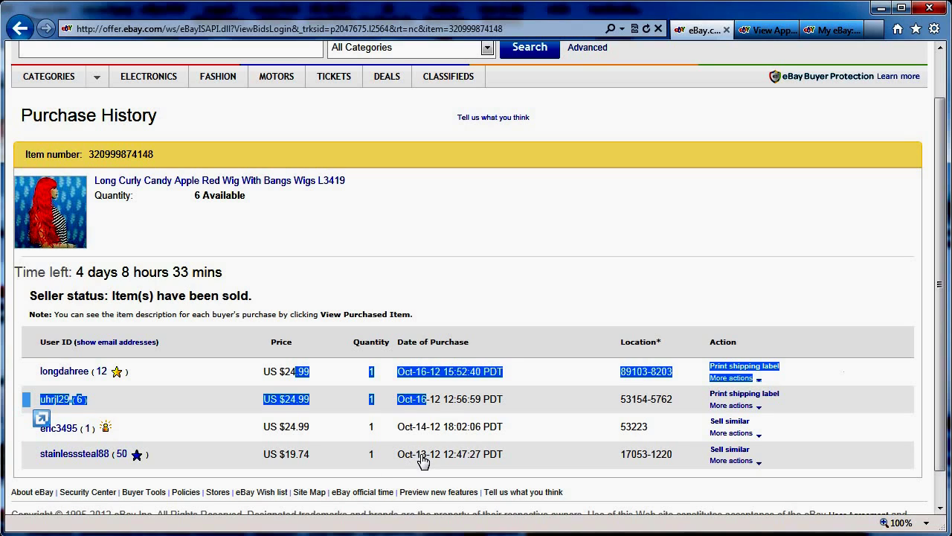
left_click_drag(422, 457, 281, 455)
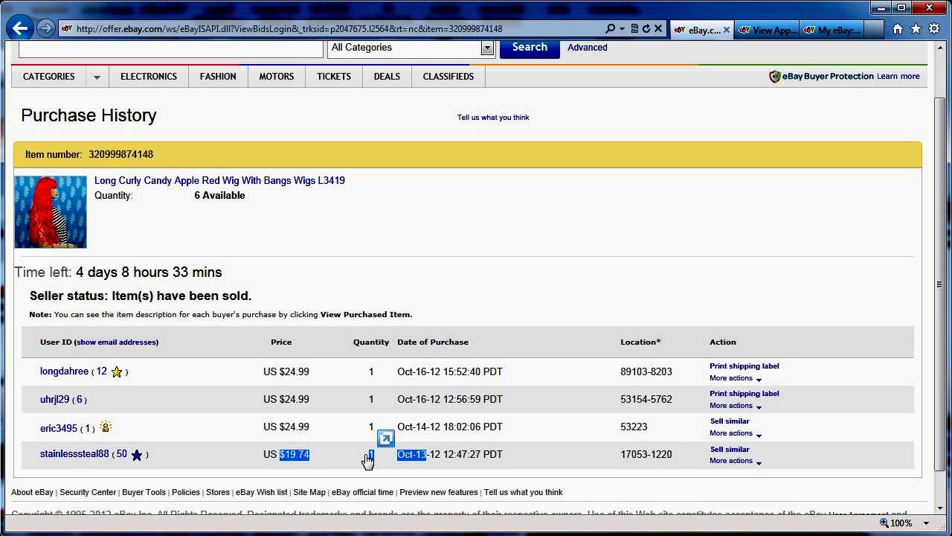
left_click_drag(426, 428, 264, 377)
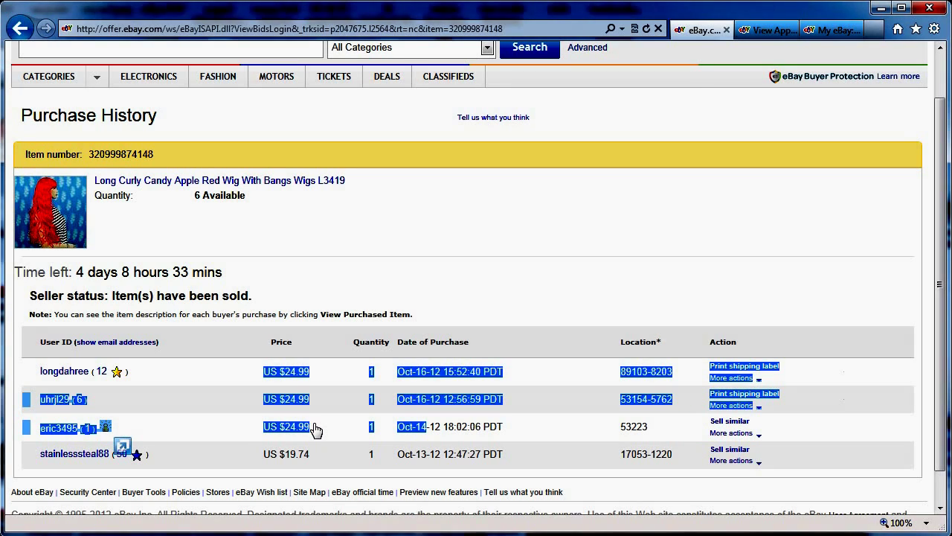
left_click(414, 430)
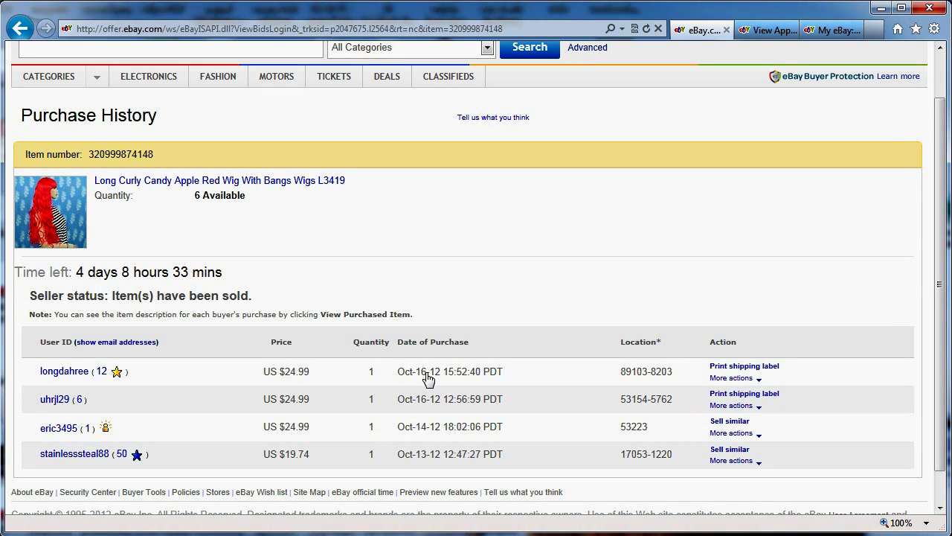
Open the form for creating a new sale in Markdown Manager and review its date, discount and listing selection options.
left_click(833, 32)
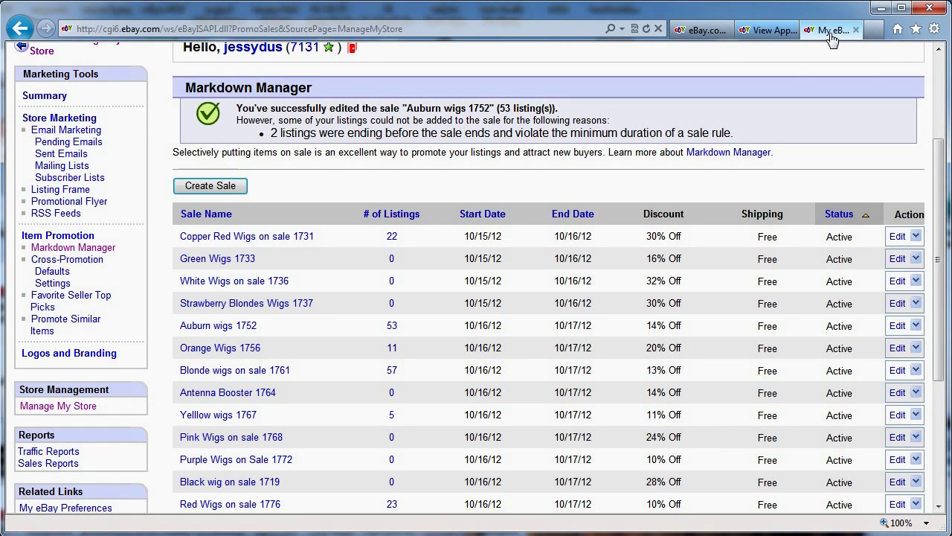
left_click(209, 187)
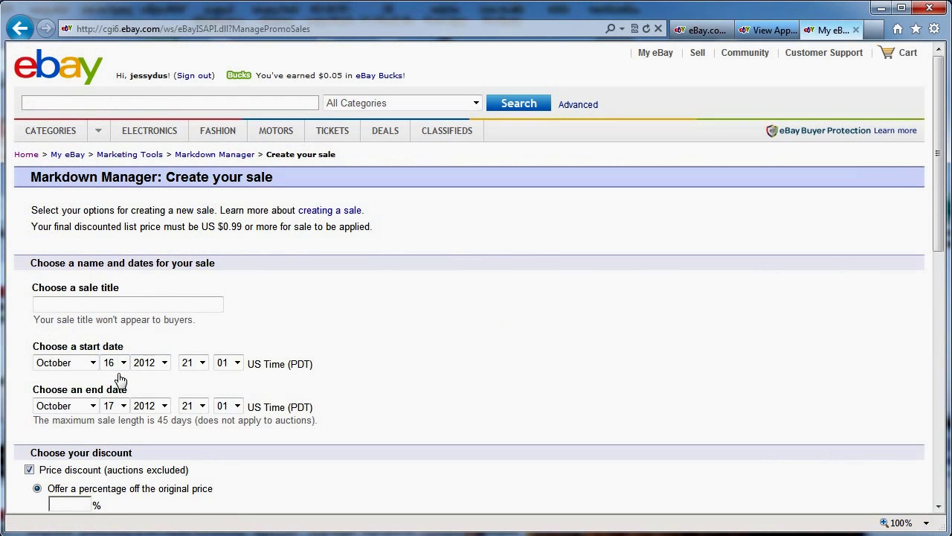
scroll(390, 402, "down", 3)
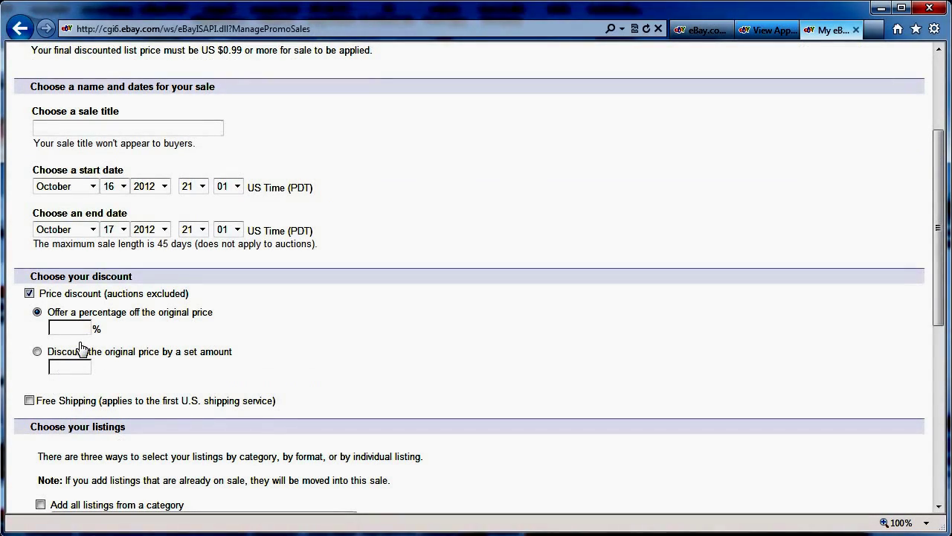
scroll(43, 394, "down", 2)
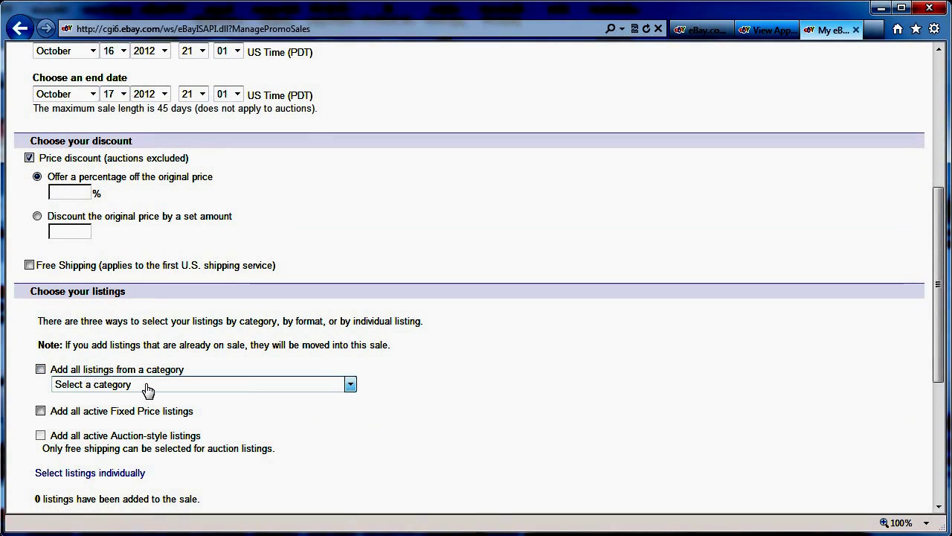
left_click(147, 390)
left_click(618, 316)
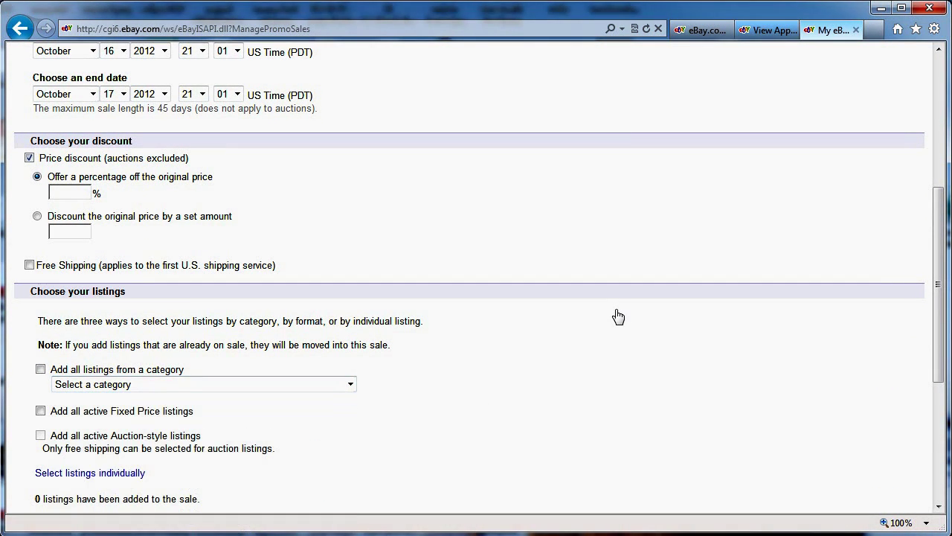
scroll(618, 317, "up", 5)
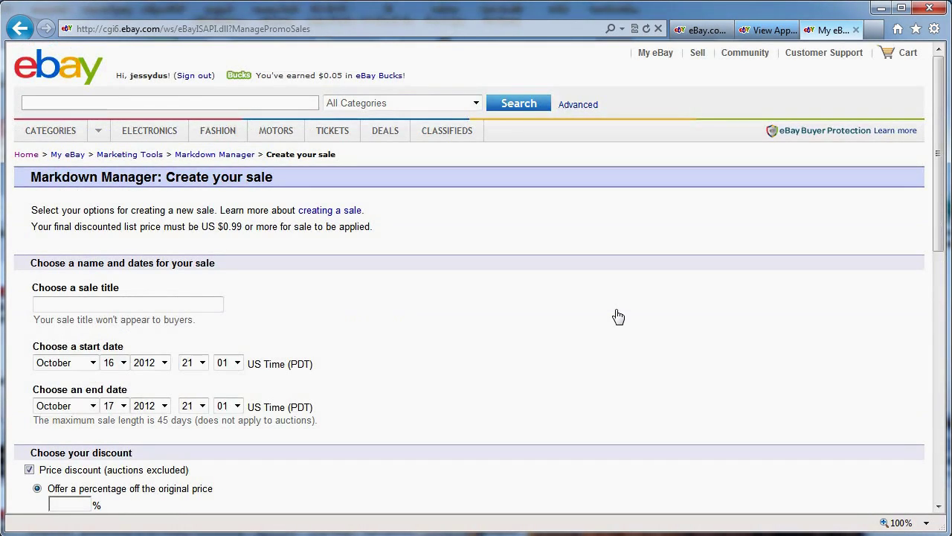
Switch to Ki Markdown, open the "Red Wigs on sale" record for editing, and highlight its start time and end date.
left_click(759, 34)
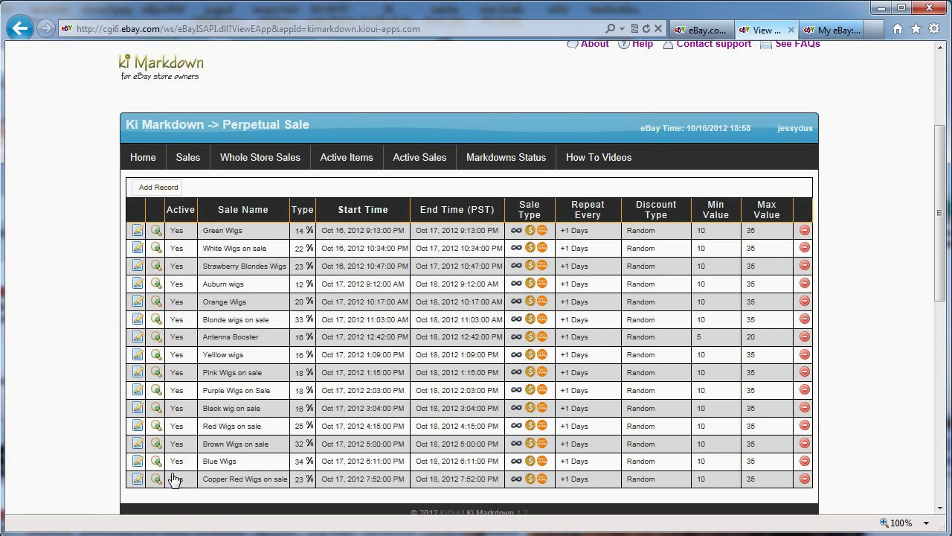
left_click(138, 426)
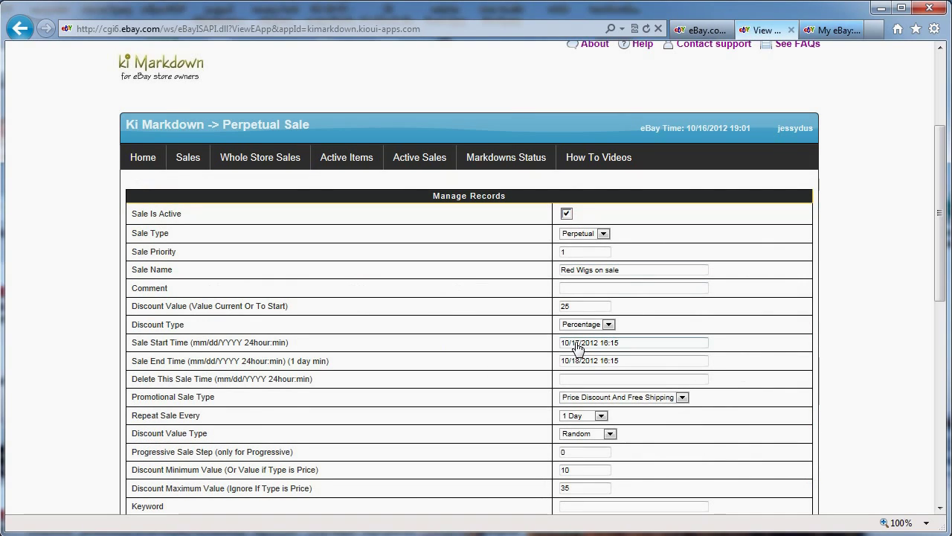
left_click_drag(600, 344, 622, 344)
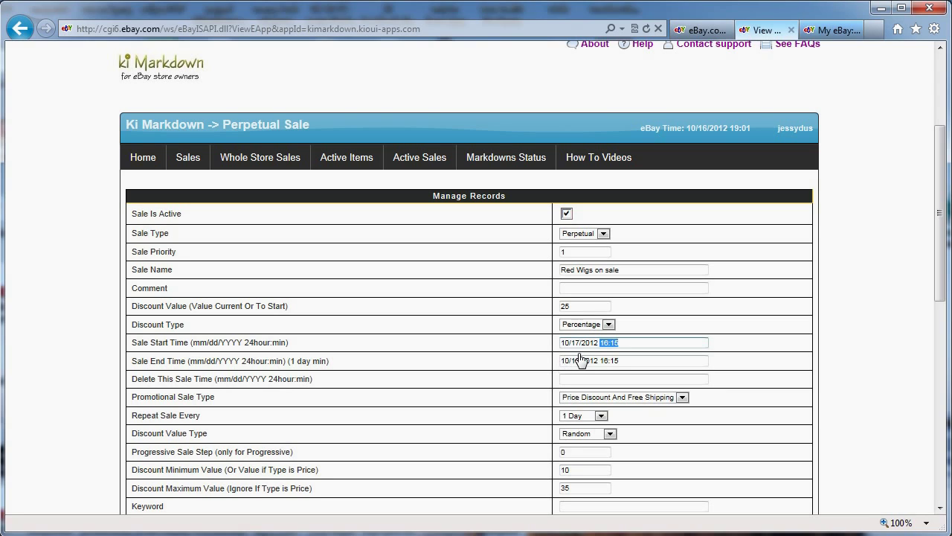
left_click_drag(571, 361, 595, 362)
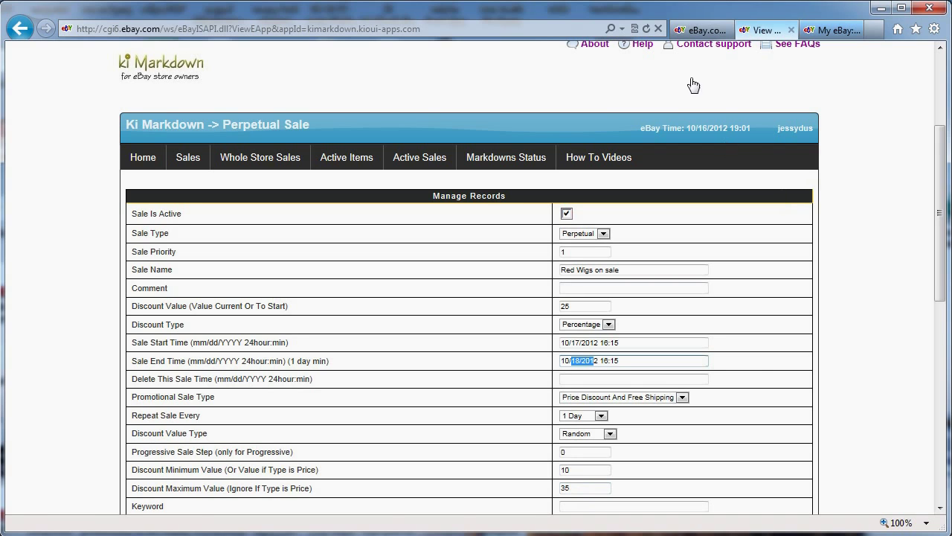
Return to the red wig's purchase history and highlight the earliest purchase's price against the three more recent prices.
left_click(689, 30)
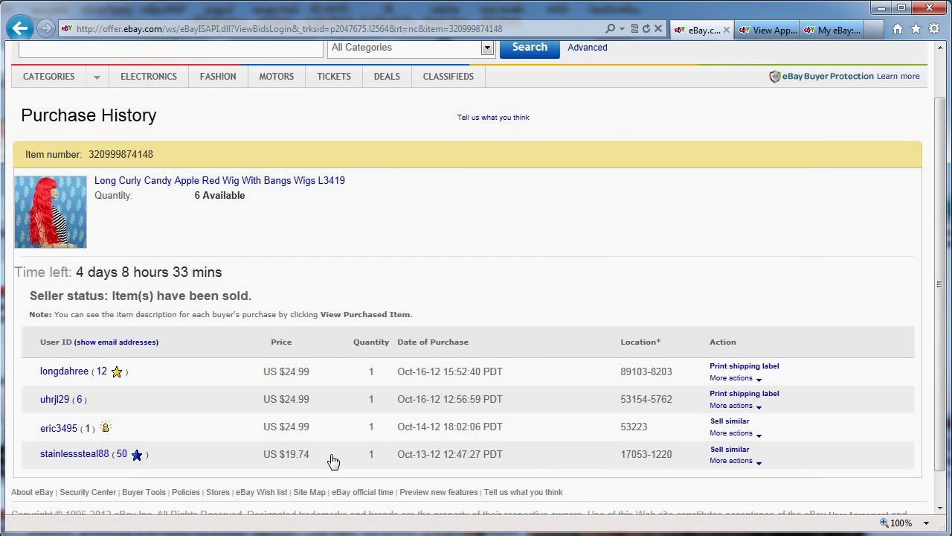
left_click_drag(456, 465, 288, 371)
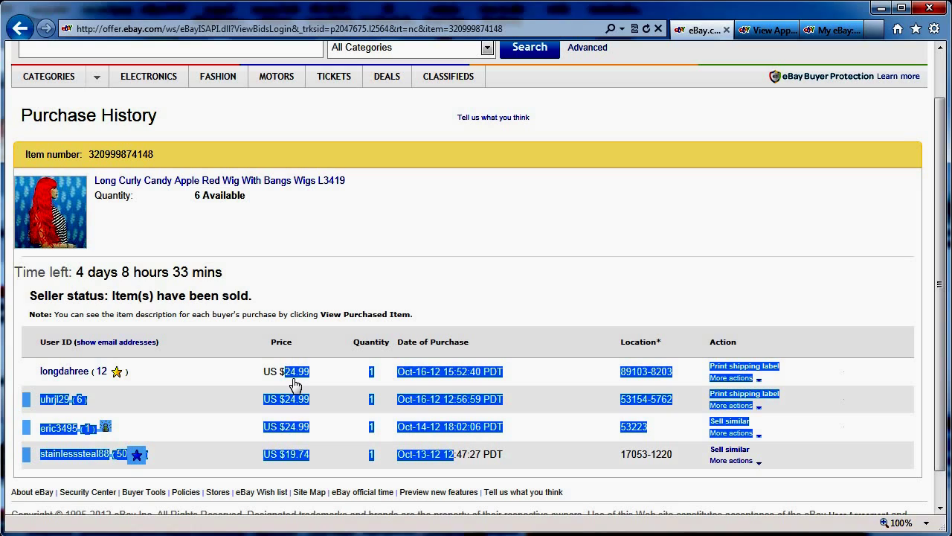
left_click(351, 434)
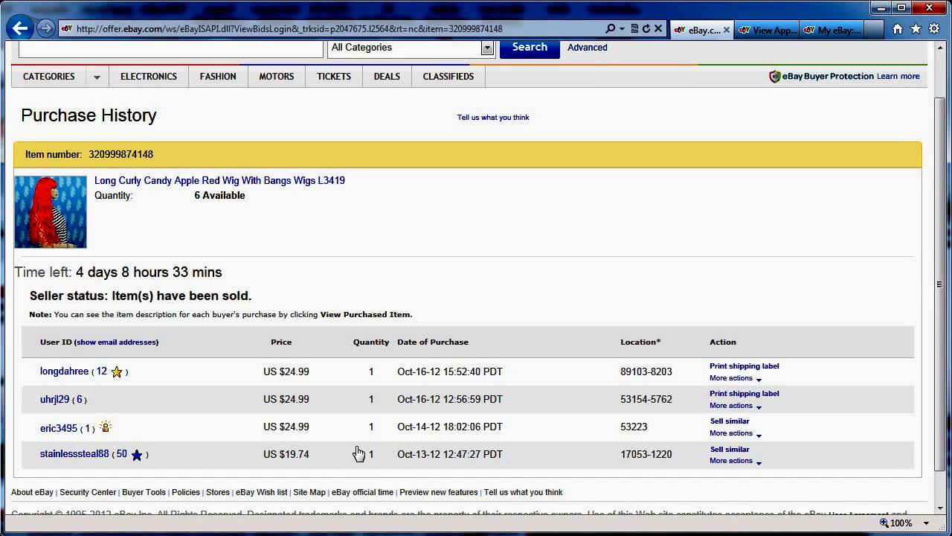
left_click_drag(307, 456, 280, 456)
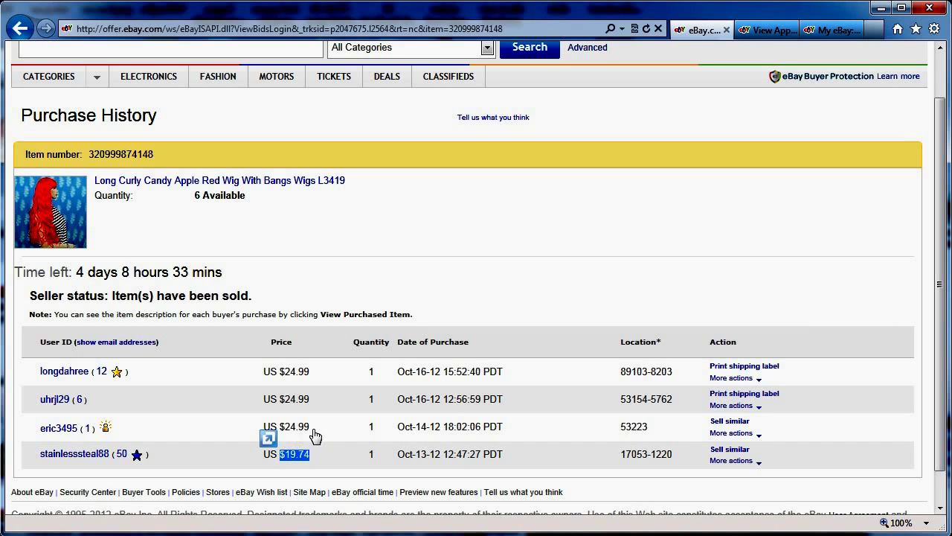
left_click_drag(311, 428, 291, 376)
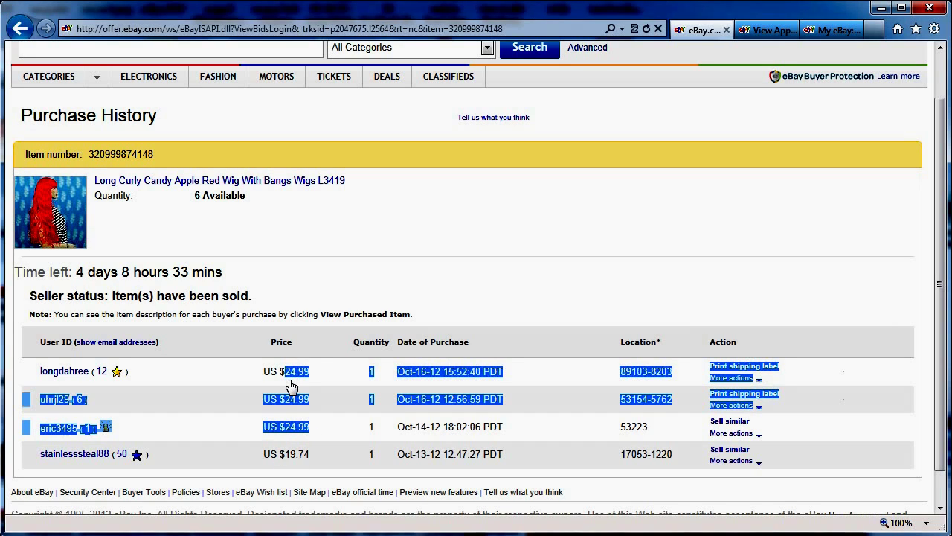
left_click(331, 435)
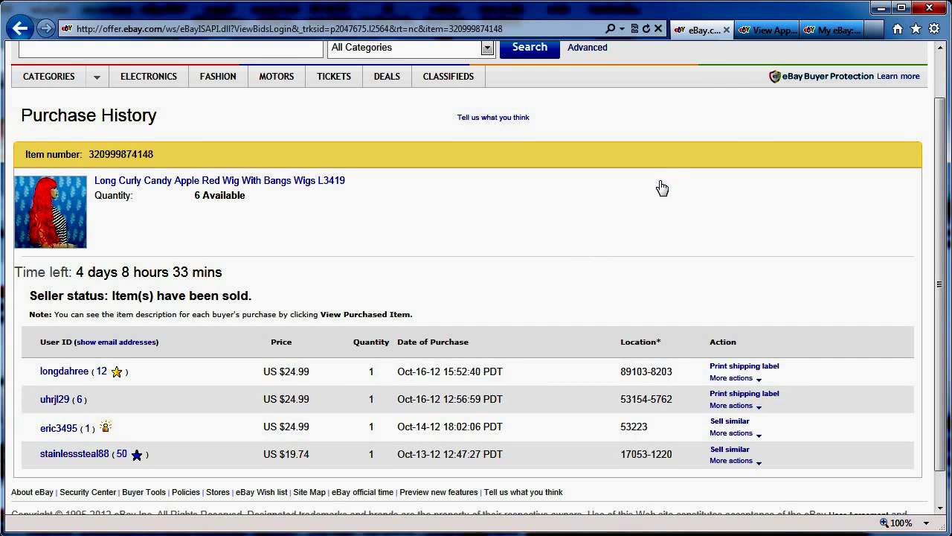
scroll(663, 188, "up", 1)
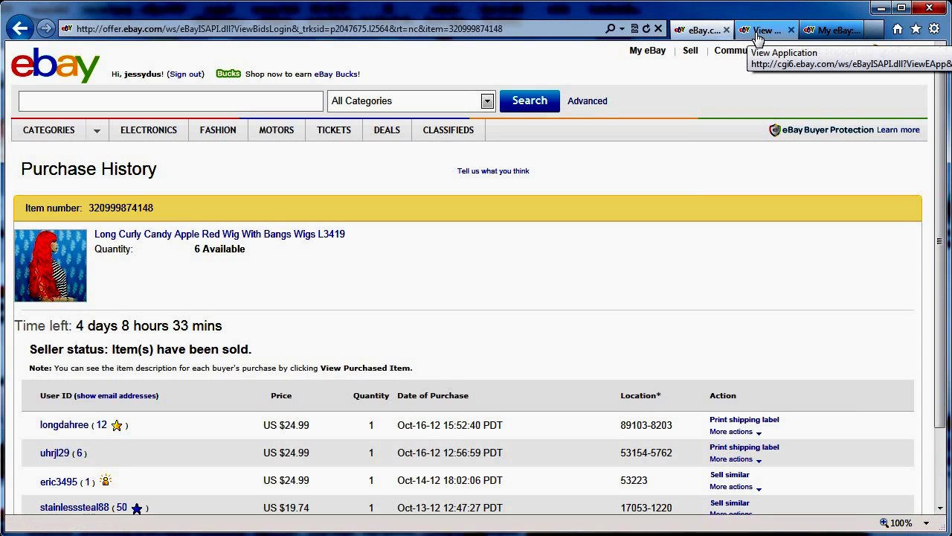
Open the seller's eBay store from the Markdown Manager page and browse the gallery for listings marked as on sale.
left_click(828, 33)
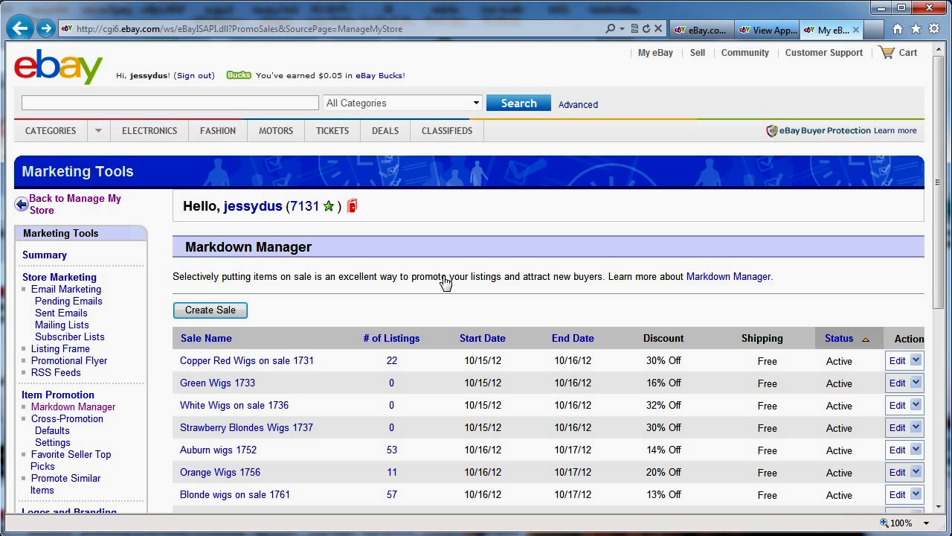
left_click(351, 208)
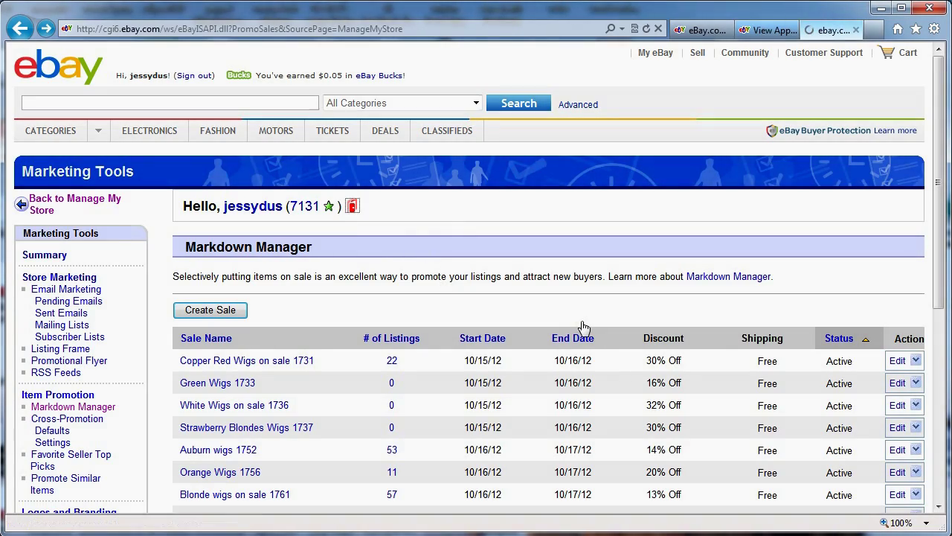
scroll(629, 376, "down", 3)
scroll(629, 376, "down", 15)
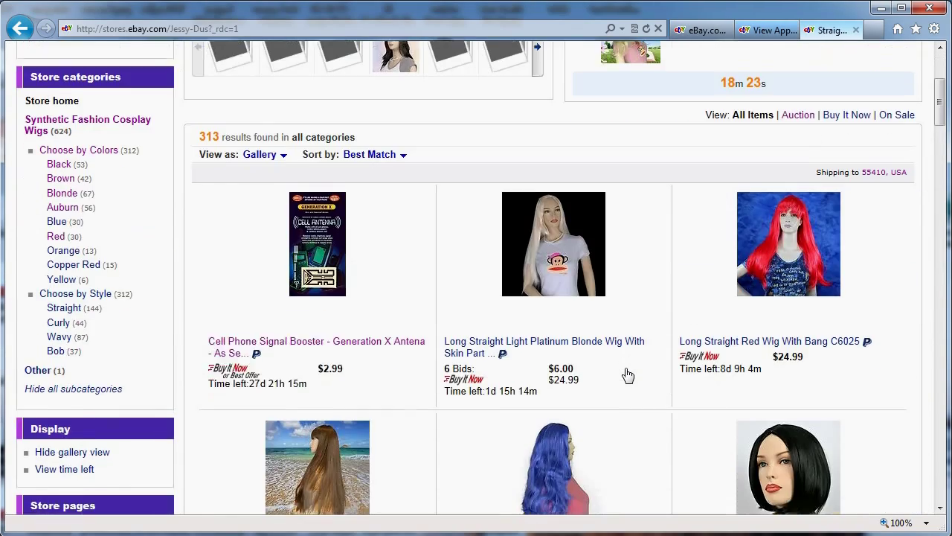
scroll(625, 374, "down", 5)
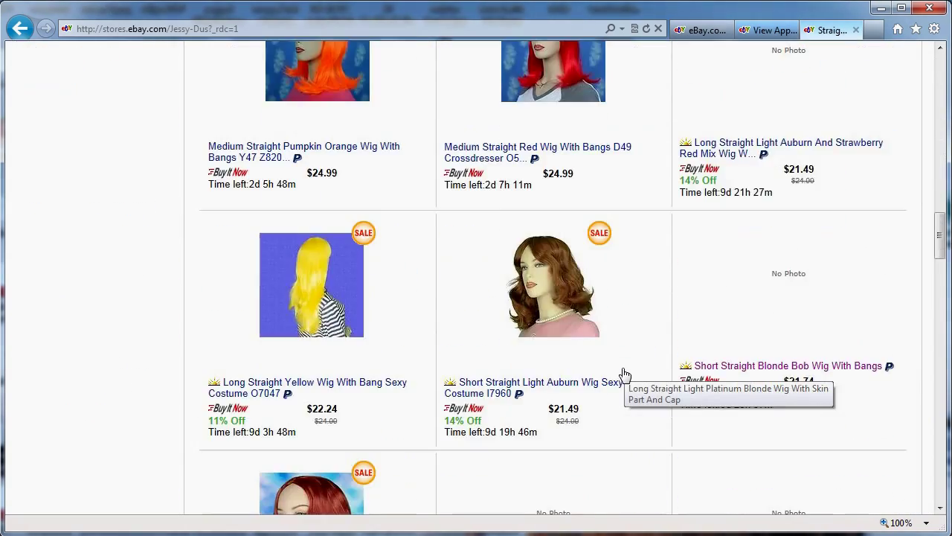
scroll(346, 221, "up", 2)
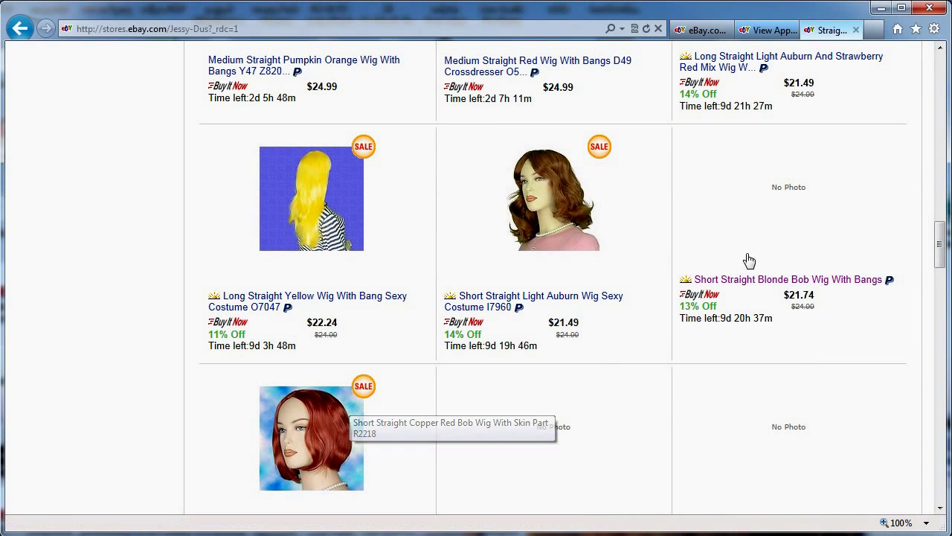
Highlight the discounted "Short Straight Blonde Bob Wig With Bangs" listing and look through the store listings below it.
left_click_drag(709, 202, 795, 445)
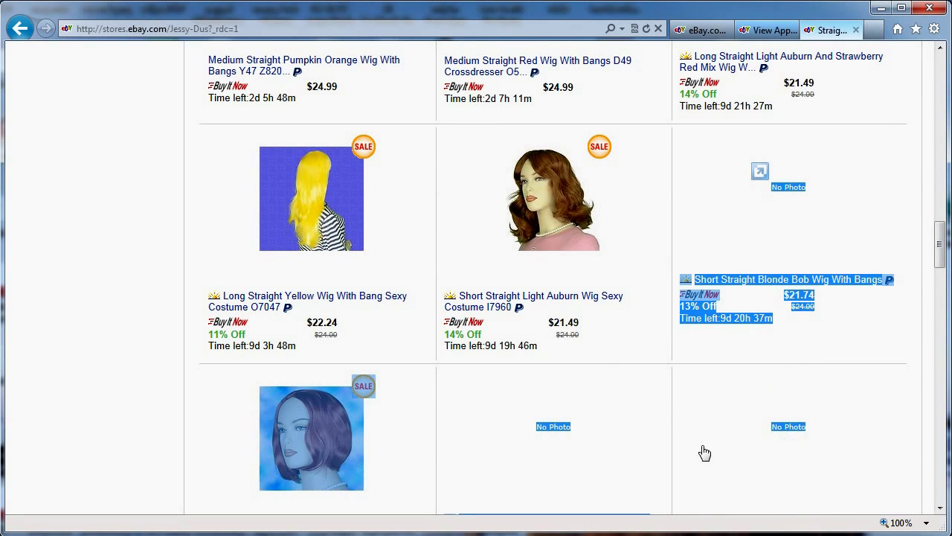
left_click(662, 425)
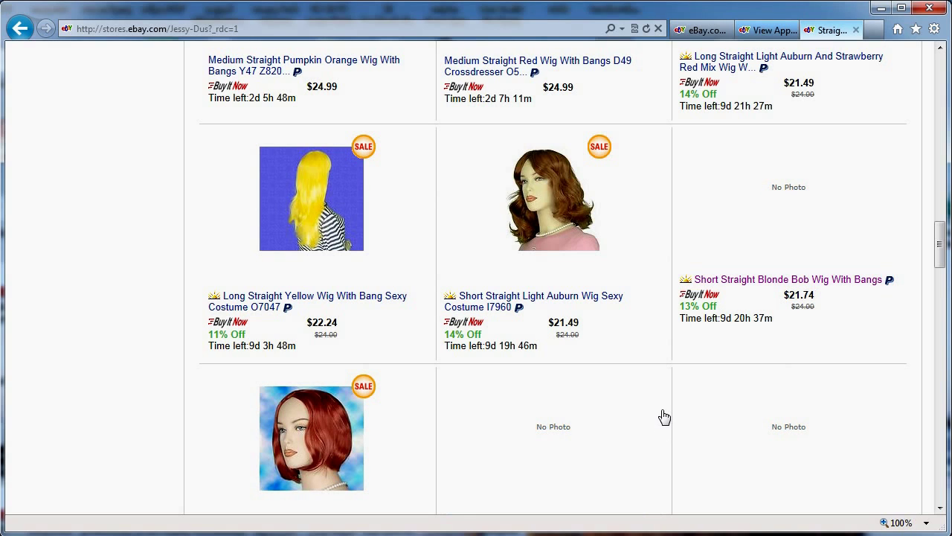
left_click_drag(728, 303, 662, 319)
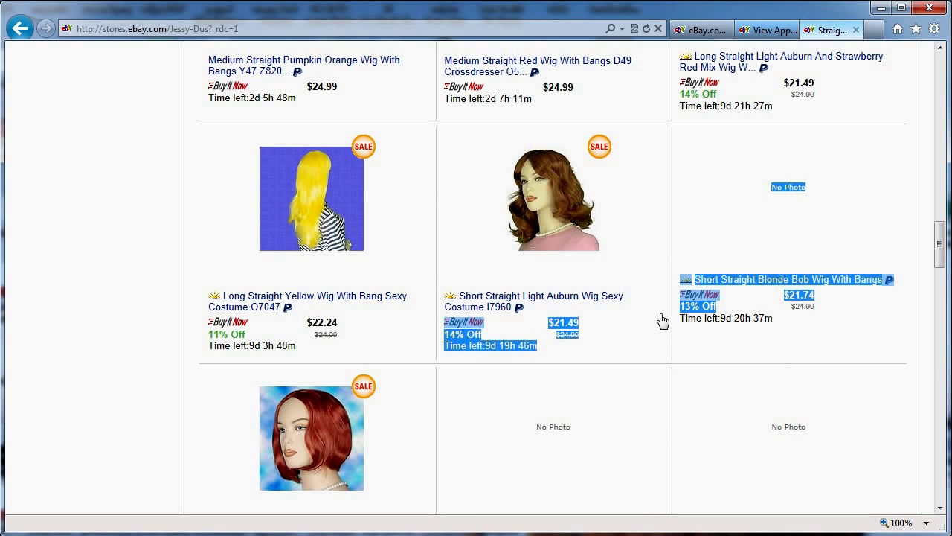
scroll(659, 372, "down", 3)
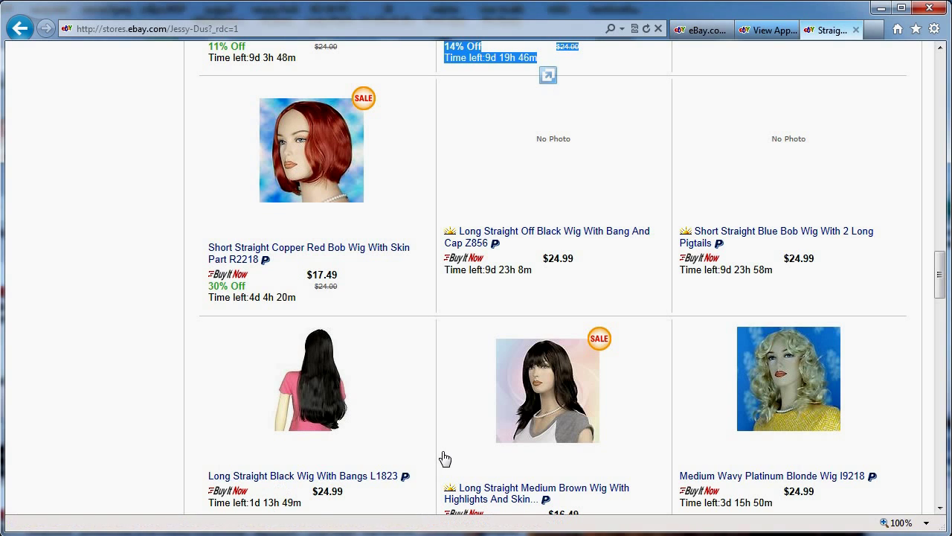
Highlight the price and date in the "Long Straight Black Wig With Bangs L1823" purchase history, and return to its listing.
left_click(349, 477)
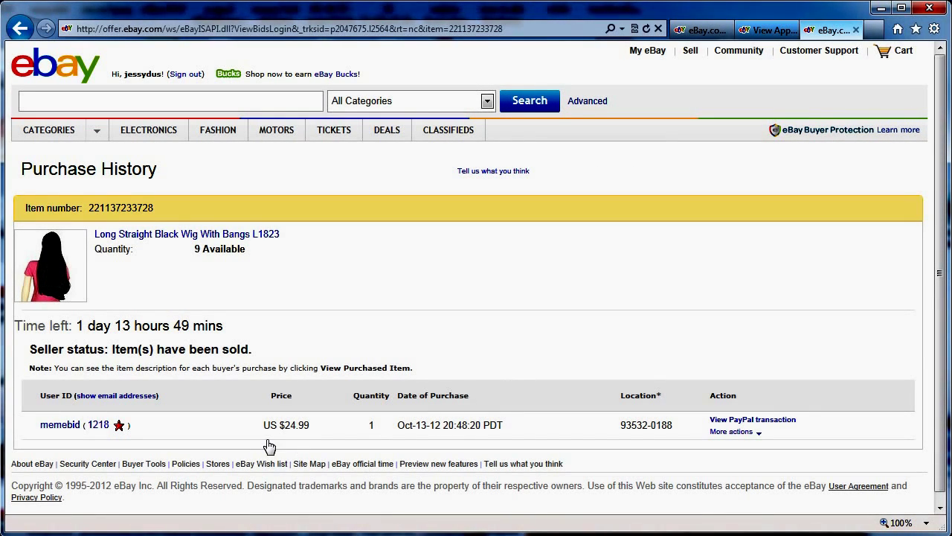
left_click_drag(284, 427, 434, 434)
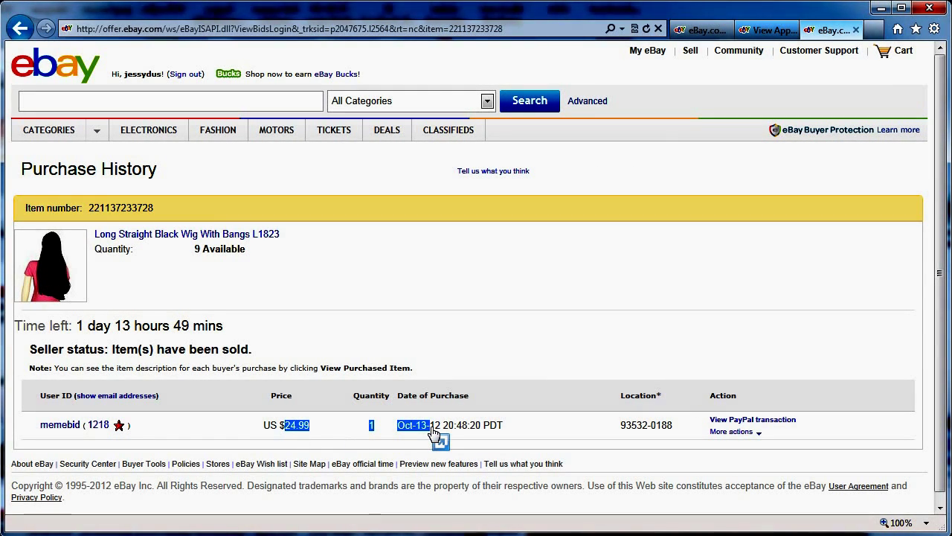
key("alt+Left")
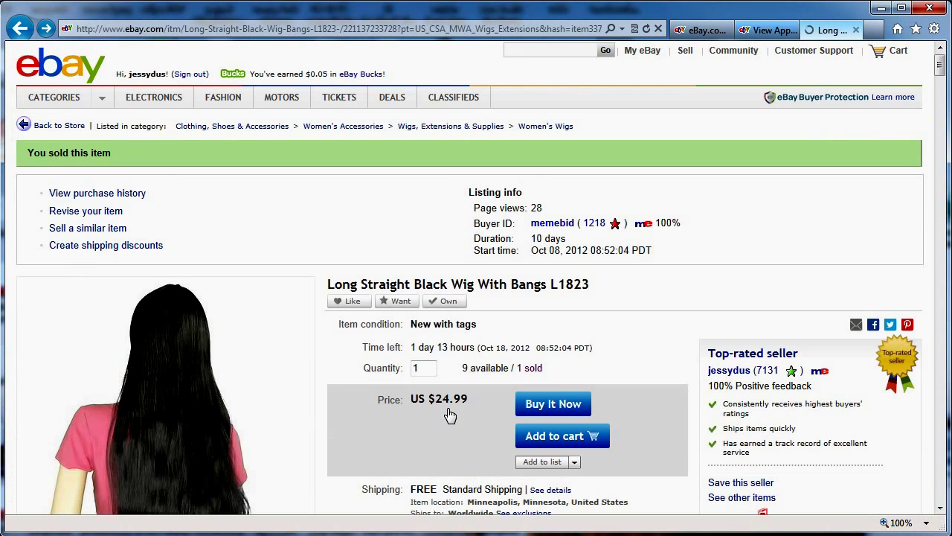
Return to the store gallery and open the discounted "Long Straight Medium Brown Wig With Highlights And Skin Part" listing.
scroll(449, 414, "down", 2)
key("alt+Left")
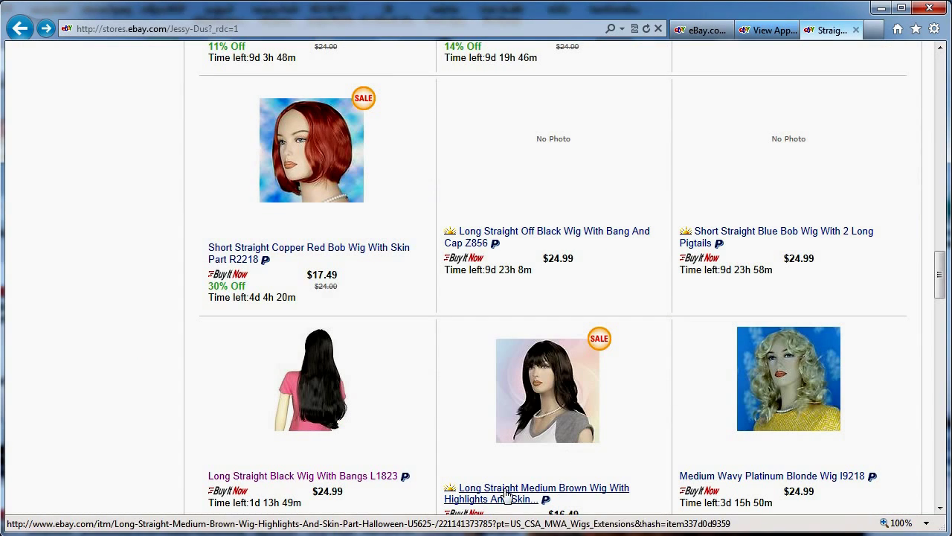
left_click(562, 487)
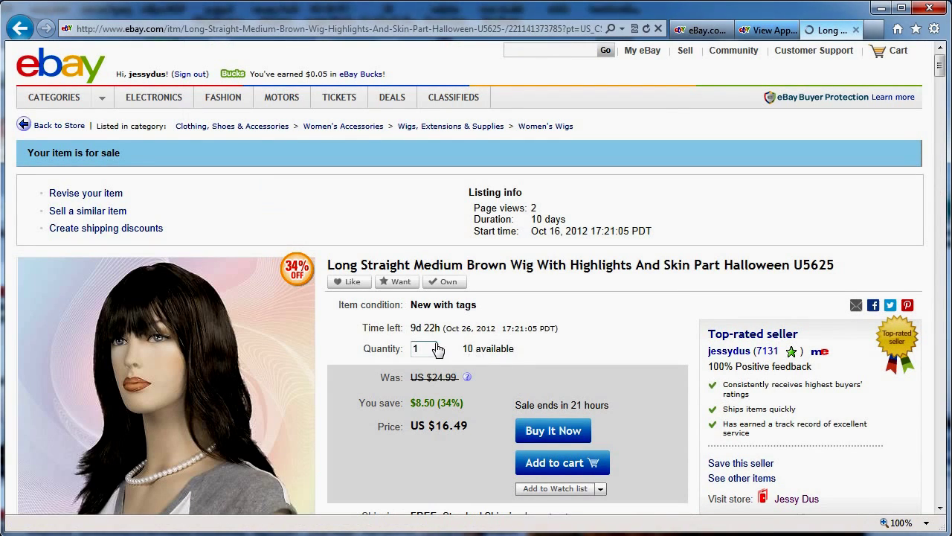
Highlight the sale price and the remaining listing time on the medium brown wig's page.
left_click_drag(468, 431, 446, 439)
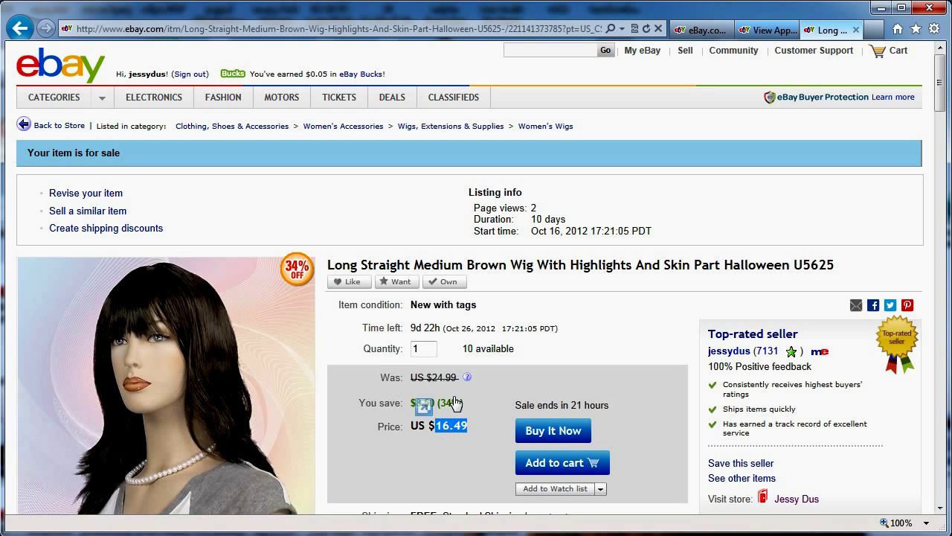
left_click(465, 433)
left_click_drag(466, 433, 436, 432)
left_click_drag(411, 328, 442, 329)
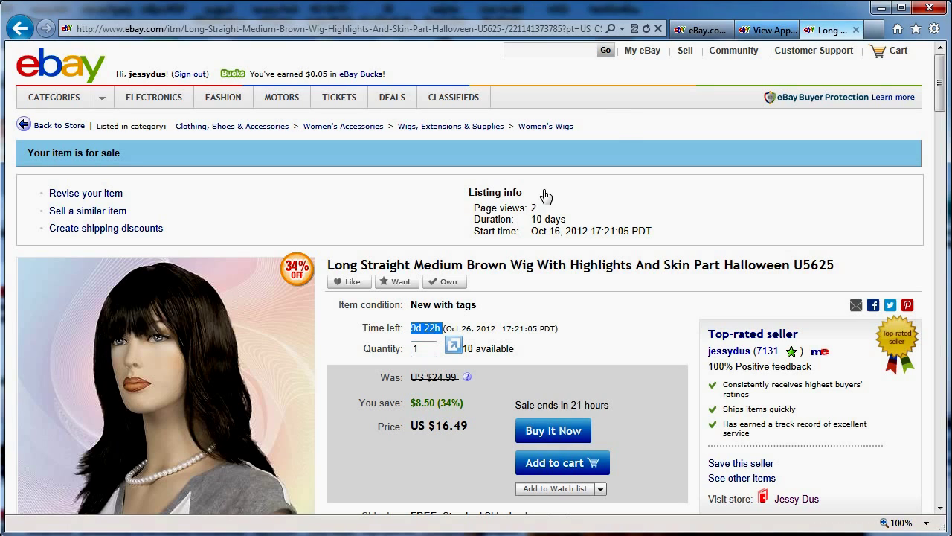
Revisit the red wig listing, then switch to Ki Markdown and leave the "Red Wigs on sale" record for the list of sales.
left_click(700, 30)
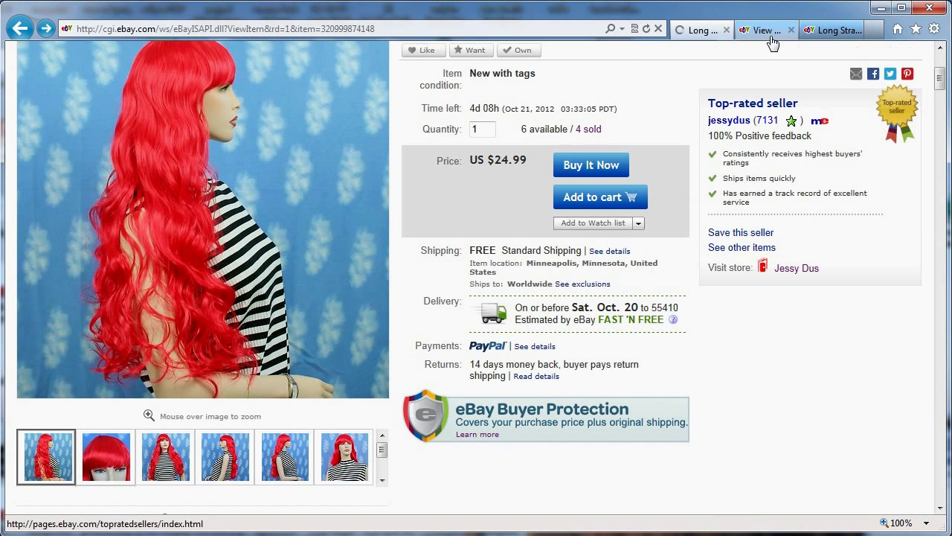
left_click(766, 31)
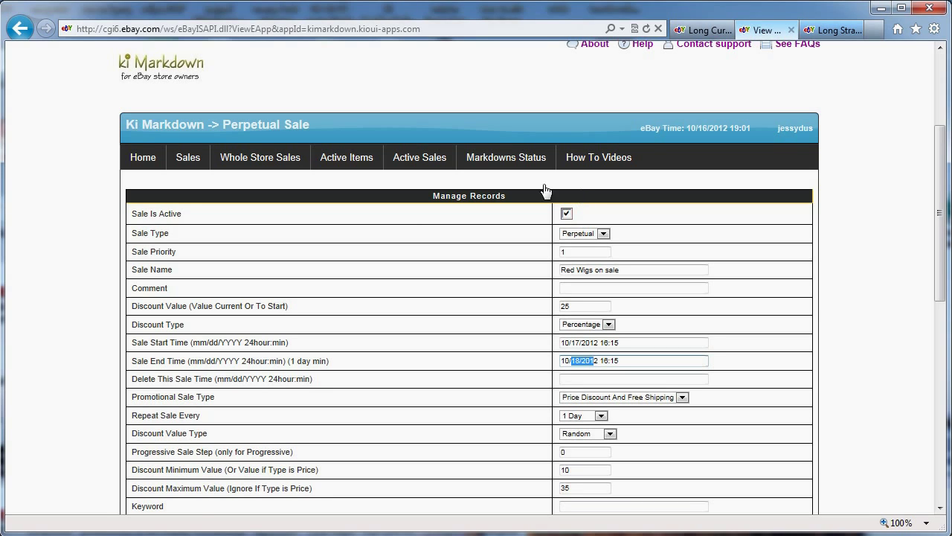
left_click(186, 165)
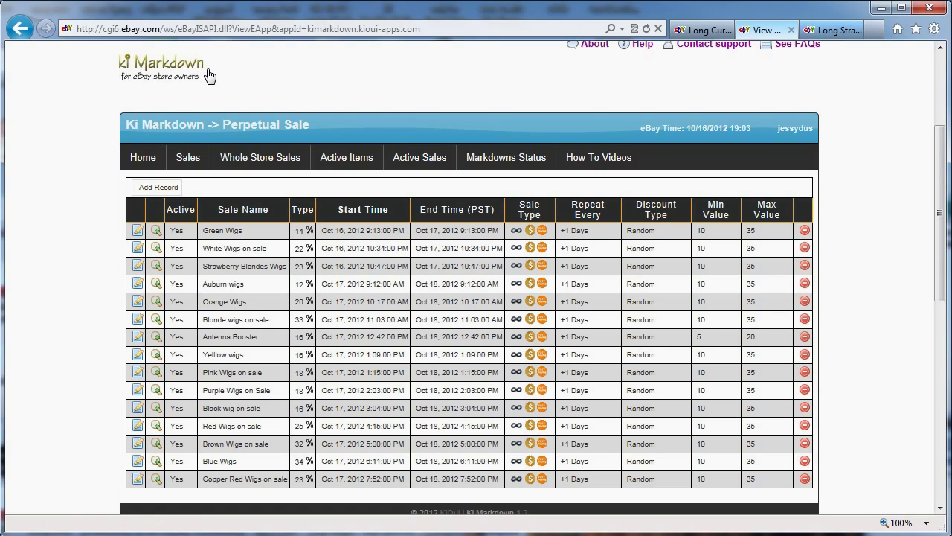
Highlight the app ID "kimarkdown.kioui-apps.com" in the Ki Markdown page address, and clear the selection.
left_click(311, 38)
left_click_drag(308, 33, 421, 33)
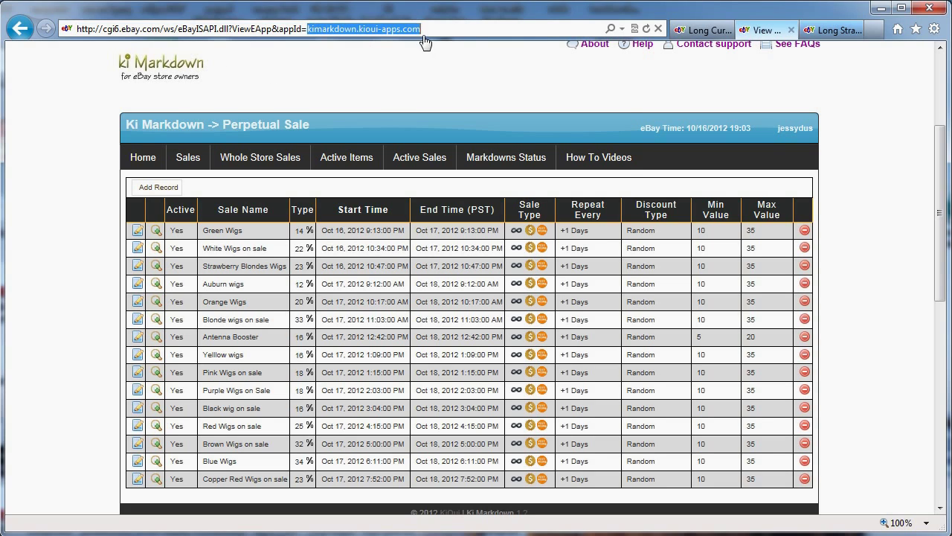
left_click(652, 158)
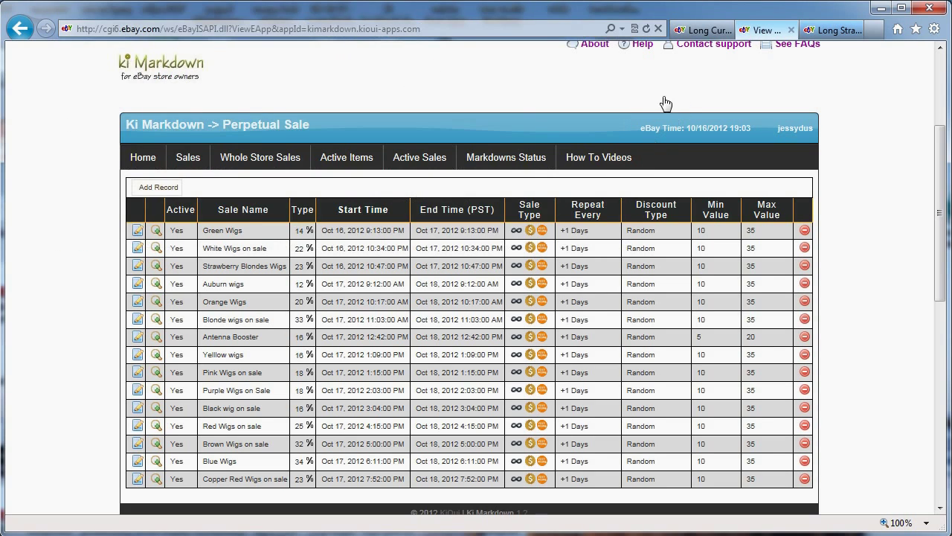